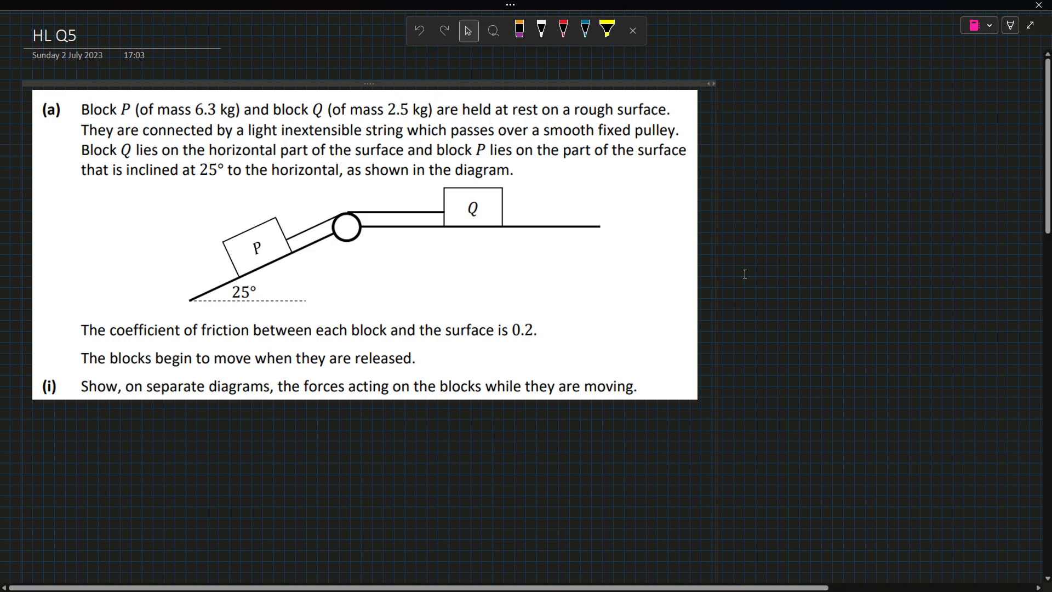
# Step: In red ink, write μ above 'rough' and μ = 0.2 beside the diagram
pyautogui.hotkey('alt', 'd')
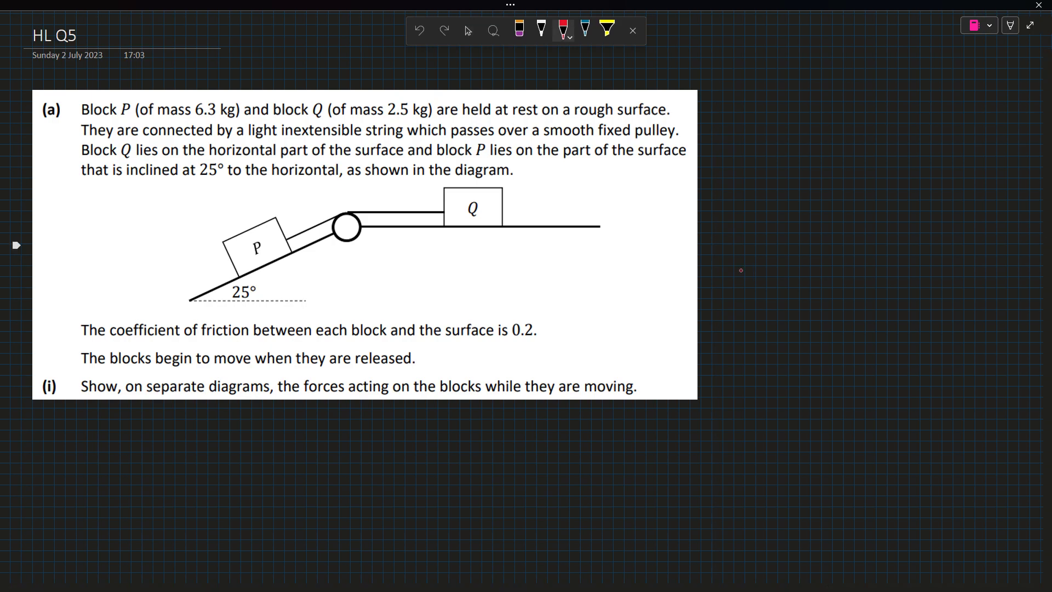
pyautogui.moveTo(587, 86); pyautogui.dragTo(604, 88)
pyautogui.moveTo(503, 308); pyautogui.dragTo(520, 304)
pyautogui.moveTo(527, 300); pyautogui.dragTo(537, 299)
pyautogui.moveTo(528, 304); pyautogui.dragTo(582, 308)
pyautogui.click(560, 305)
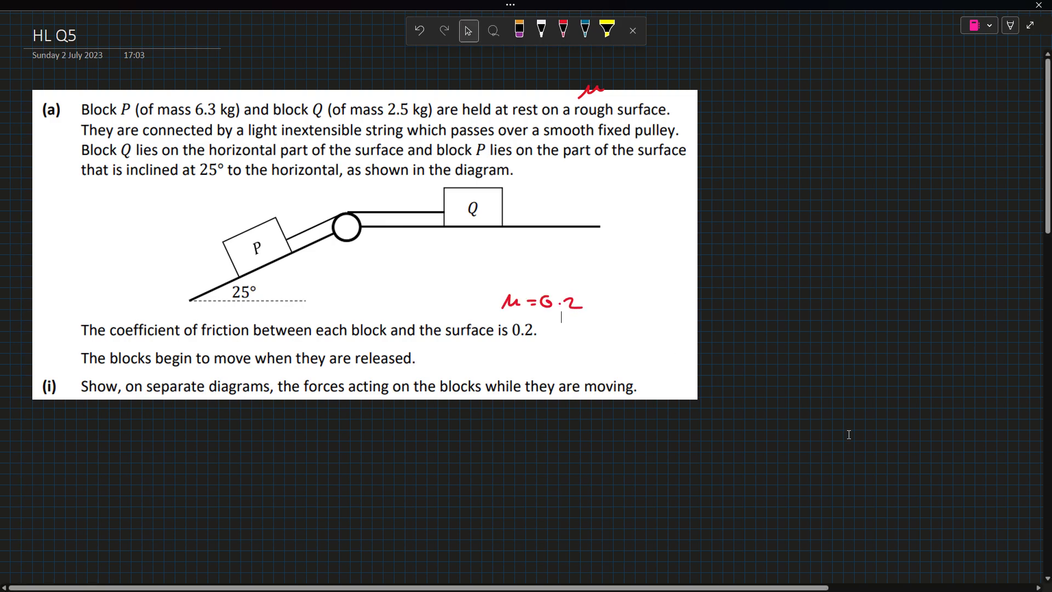
pyautogui.scroll(-3, 848, 434)
# Step: In white ink, draw the incline with a dashed baseline, dashed vertical and right-angle mark
pyautogui.click(541, 30)
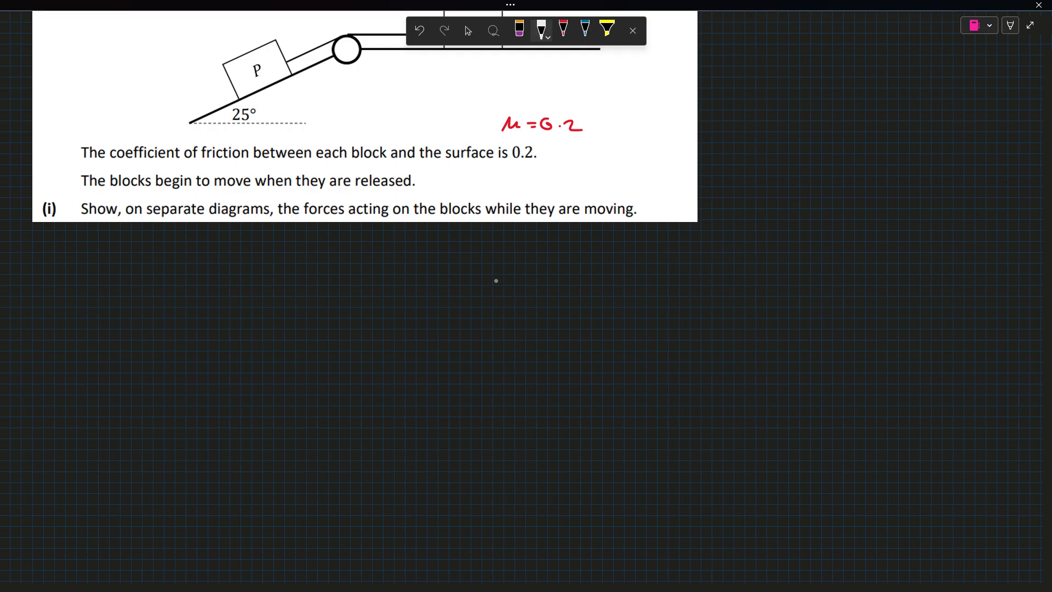
pyautogui.moveTo(81, 447); pyautogui.dragTo(327, 319)
pyautogui.moveTo(100, 450); pyautogui.dragTo(157, 446)
pyautogui.moveTo(187, 446); pyautogui.dragTo(244, 444)
pyautogui.moveTo(271, 442); pyautogui.dragTo(331, 443)
pyautogui.moveTo(332, 340); pyautogui.dragTo(331, 356)
pyautogui.moveTo(330, 396); pyautogui.dragTo(329, 437)
pyautogui.moveTo(316, 444); pyautogui.dragTo(328, 433)
# Step: Add the 25° angle, the string and pulley at the top, and block P
pyautogui.moveTo(120, 428)
pyautogui.mouseDown()
pyautogui.moveTo(123, 445)
pyautogui.moveTo(151, 435)
pyautogui.mouseUp()
pyautogui.moveTo(165, 420)
pyautogui.mouseDown()
pyautogui.moveTo(152, 434)
pyautogui.moveTo(174, 416)
pyautogui.moveTo(142, 334)
pyautogui.moveTo(230, 298)
pyautogui.moveTo(258, 357)
pyautogui.mouseUp()
pyautogui.moveTo(327, 320)
pyautogui.mouseDown()
pyautogui.moveTo(338, 291)
pyautogui.moveTo(332, 302)
pyautogui.moveTo(323, 294)
pyautogui.moveTo(247, 325)
pyautogui.moveTo(198, 357)
pyautogui.mouseUp()
pyautogui.moveTo(200, 341)
pyautogui.mouseDown()
pyautogui.moveTo(211, 334)
pyautogui.moveTo(205, 346)
pyautogui.mouseUp()
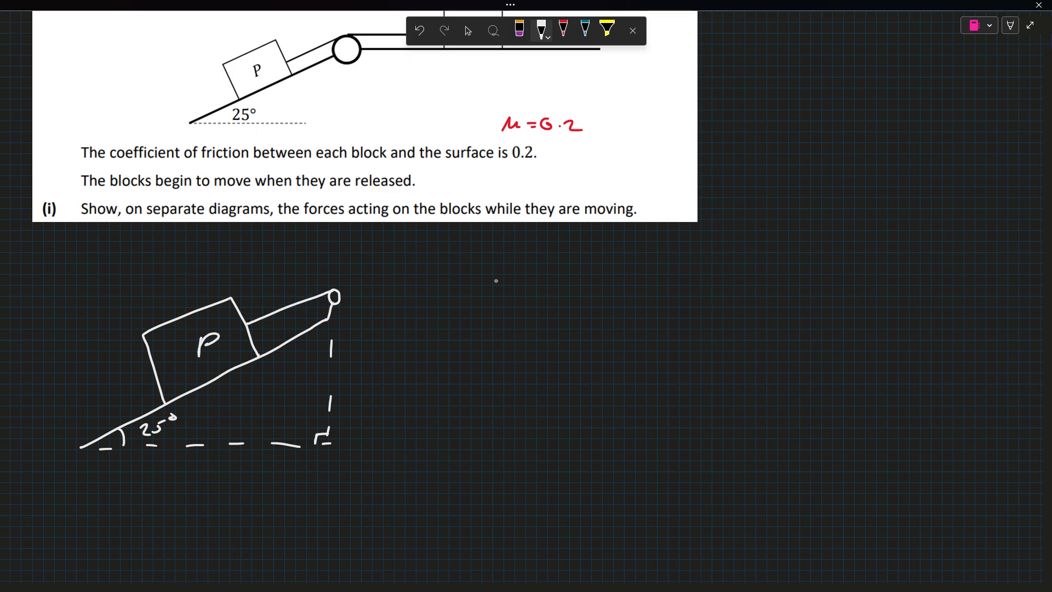
# Step: Draw the flat surface with block Q, then P's downward weight arrow
pyautogui.moveTo(503, 344); pyautogui.dragTo(760, 331)
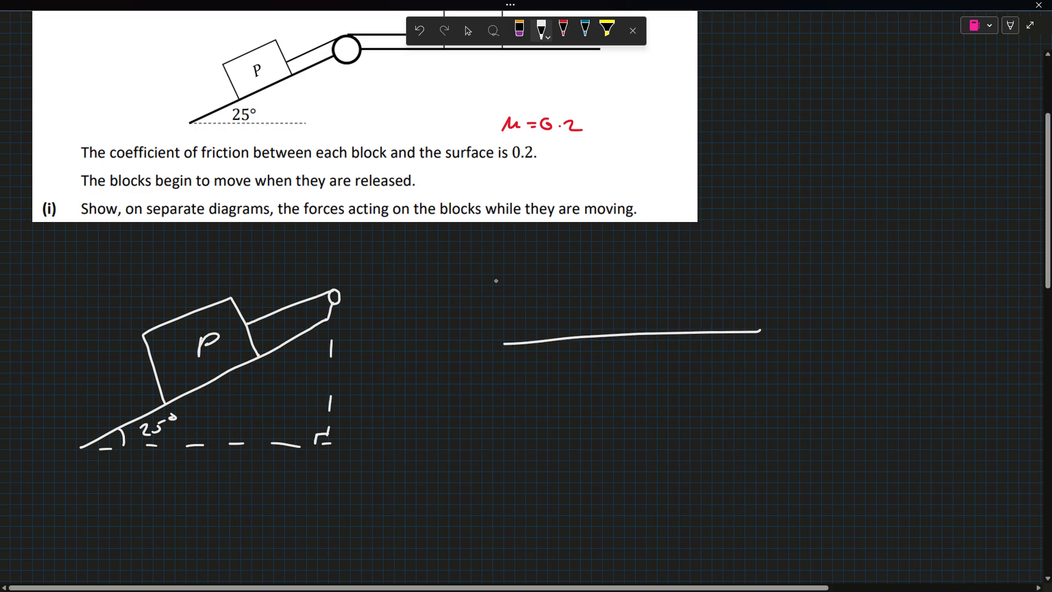
pyautogui.moveTo(570, 333)
pyautogui.mouseDown()
pyautogui.moveTo(571, 266)
pyautogui.moveTo(677, 288)
pyautogui.moveTo(671, 332)
pyautogui.mouseUp()
pyautogui.moveTo(610, 298)
pyautogui.mouseDown()
pyautogui.moveTo(623, 286)
pyautogui.moveTo(611, 296)
pyautogui.mouseUp()
pyautogui.moveTo(621, 293); pyautogui.dragTo(621, 301)
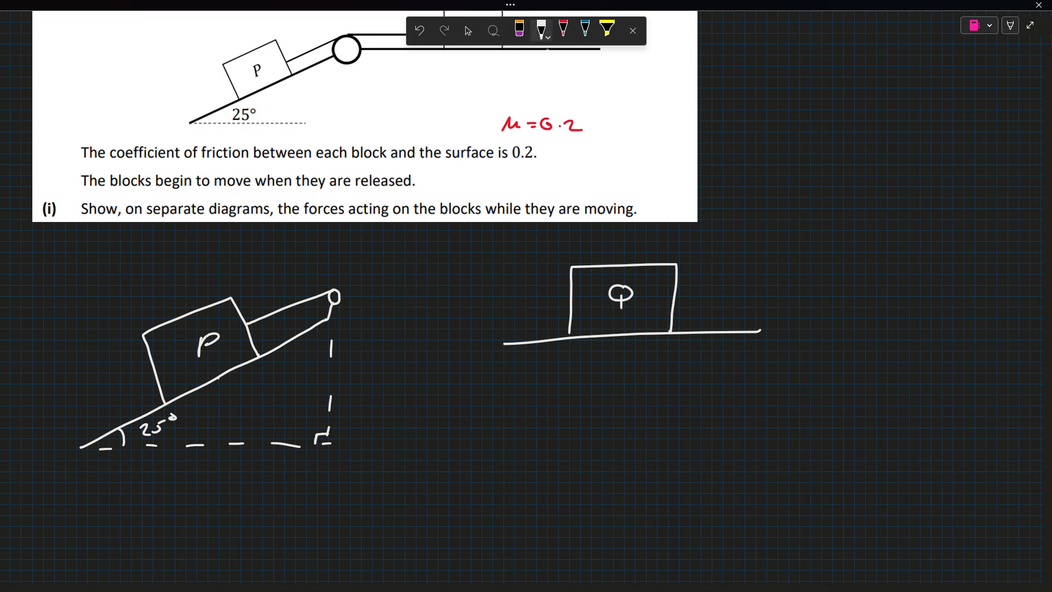
pyautogui.moveTo(218, 378)
pyautogui.mouseDown()
pyautogui.moveTo(214, 494)
pyautogui.moveTo(229, 495)
pyautogui.moveTo(198, 526)
pyautogui.moveTo(226, 526)
pyautogui.moveTo(222, 534)
pyautogui.mouseUp()
# Step: Finish P's weight label as 6.3g
pyautogui.click(211, 531)
pyautogui.moveTo(242, 528); pyautogui.dragTo(230, 547)
pyautogui.click(468, 31)
pyautogui.scroll(4, 546, 164)
pyautogui.scroll(-4, 545, 309)
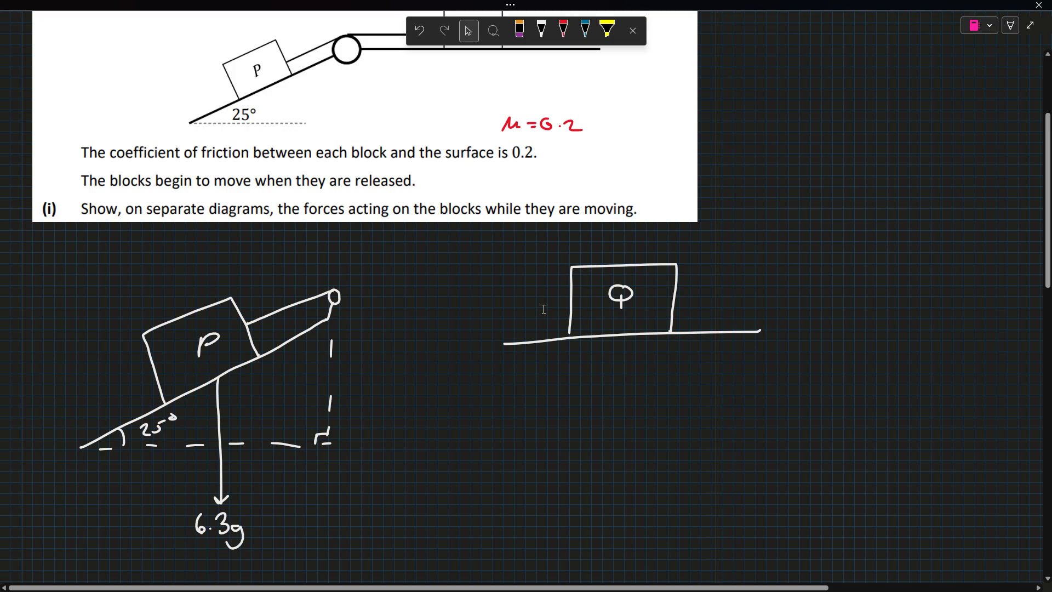
# Step: Undo the white dashed resolving lines drawn under block P
pyautogui.click(542, 30)
pyautogui.moveTo(226, 386); pyautogui.dragTo(242, 411)
pyautogui.moveTo(249, 419); pyautogui.dragTo(252, 425)
pyautogui.moveTo(258, 431); pyautogui.dragTo(260, 435)
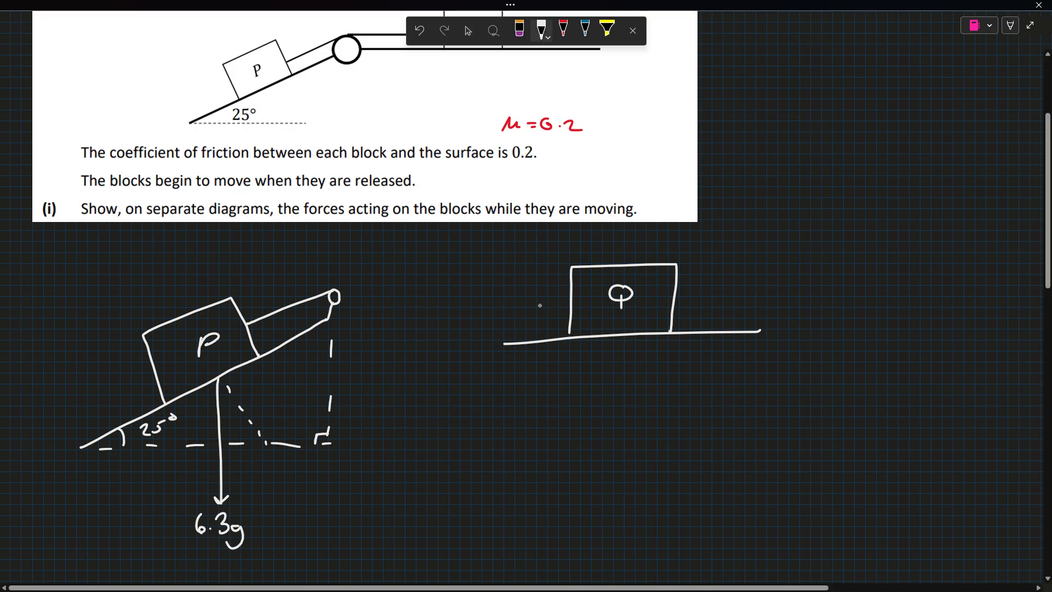
pyautogui.hotkey('ctrl', 'z')
pyautogui.hotkey('ctrl', 'z')
pyautogui.hotkey('ctrl', 'z')
pyautogui.hotkey('ctrl', 'z')
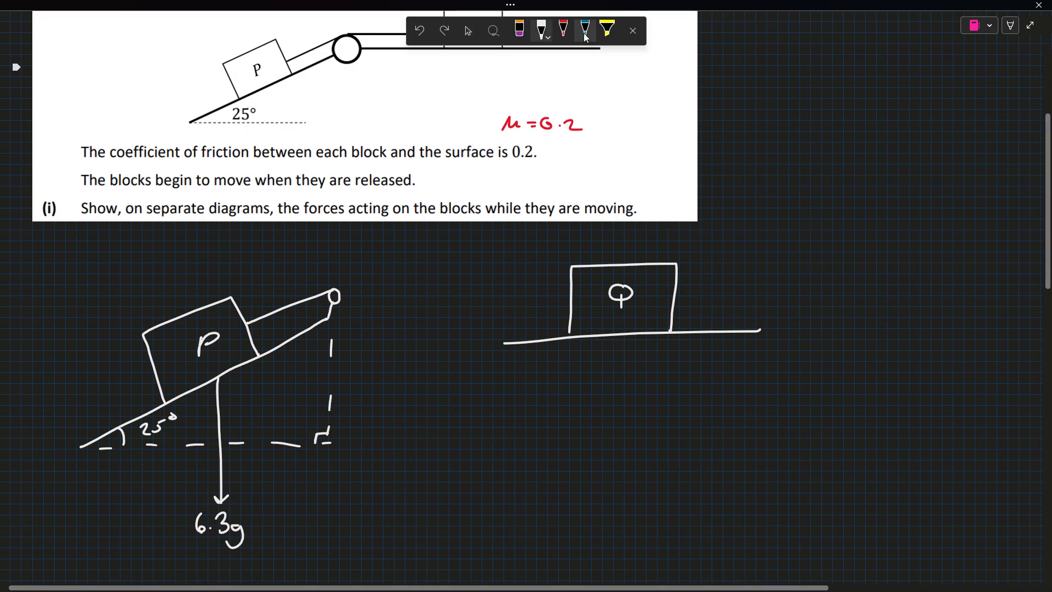
# Step: In blue, draw dashed component lines labelled 6.3g cos25 and 6.3g sin25
pyautogui.click(586, 30)
pyautogui.moveTo(228, 385); pyautogui.dragTo(231, 390)
pyautogui.moveTo(242, 400)
pyautogui.mouseDown()
pyautogui.moveTo(270, 446)
pyautogui.moveTo(234, 394)
pyautogui.moveTo(236, 419)
pyautogui.mouseUp()
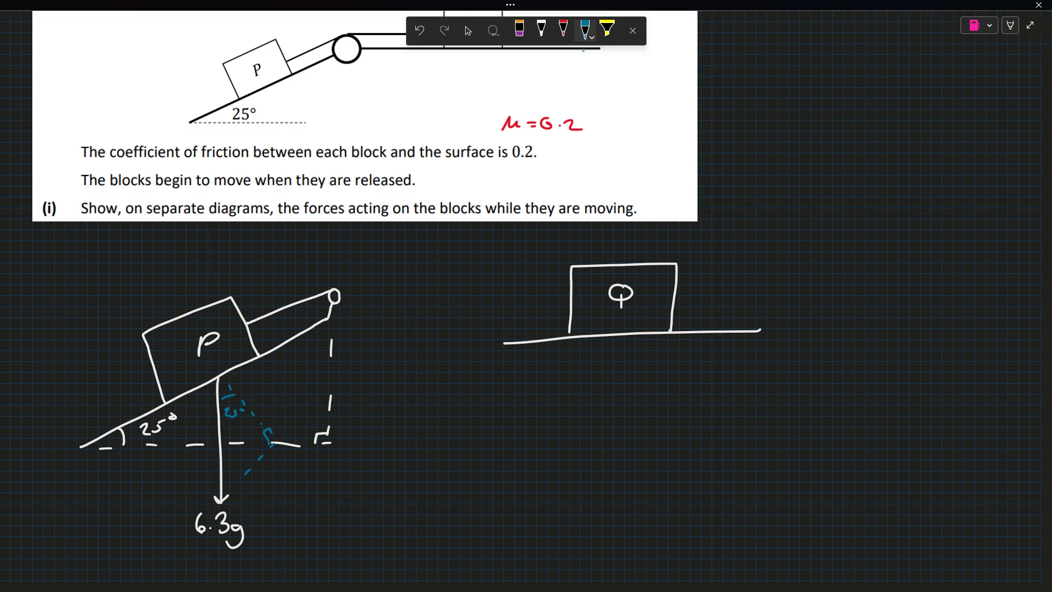
pyautogui.moveTo(250, 384)
pyautogui.mouseDown()
pyautogui.moveTo(264, 405)
pyautogui.moveTo(297, 391)
pyautogui.mouseUp()
pyautogui.moveTo(298, 386); pyautogui.dragTo(300, 394)
pyautogui.moveTo(260, 476)
pyautogui.mouseDown()
pyautogui.moveTo(255, 489)
pyautogui.moveTo(279, 485)
pyautogui.mouseUp()
pyautogui.moveTo(284, 480); pyautogui.dragTo(290, 491)
pyautogui.moveTo(303, 481)
pyautogui.mouseDown()
pyautogui.moveTo(297, 489)
pyautogui.moveTo(342, 488)
pyautogui.mouseUp()
pyautogui.moveTo(347, 477); pyautogui.dragTo(343, 488)
# Step: In white, add tension T, normal reaction R_P and friction F_kP arrows to block P
pyautogui.click(541, 31)
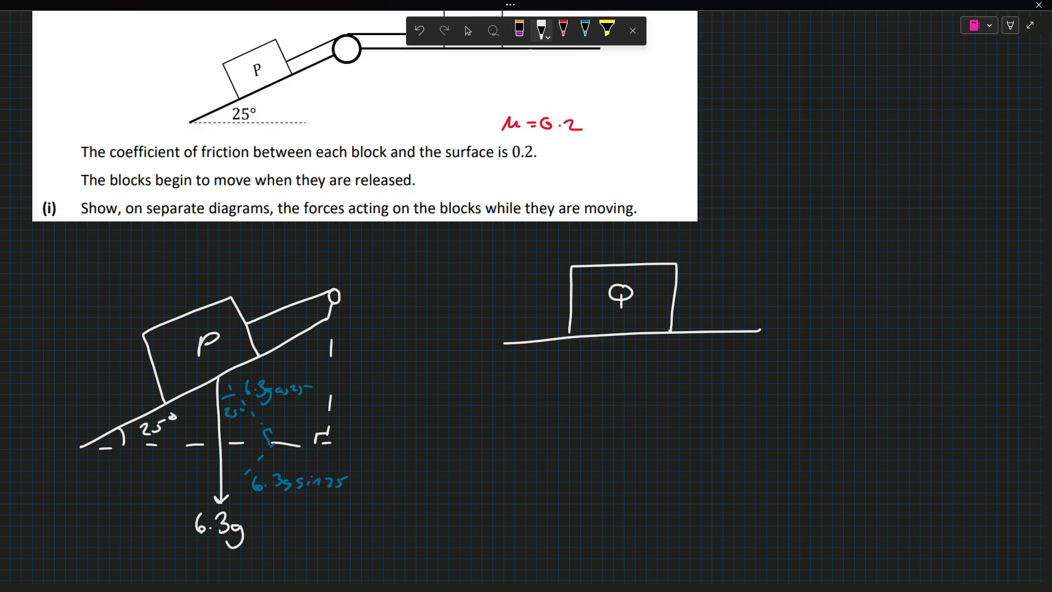
pyautogui.moveTo(280, 305); pyautogui.dragTo(281, 316)
pyautogui.moveTo(285, 279)
pyautogui.mouseDown()
pyautogui.moveTo(283, 292)
pyautogui.moveTo(301, 278)
pyautogui.mouseUp()
pyautogui.moveTo(188, 312)
pyautogui.mouseDown()
pyautogui.moveTo(159, 269)
pyautogui.moveTo(198, 258)
pyautogui.moveTo(205, 278)
pyautogui.mouseUp()
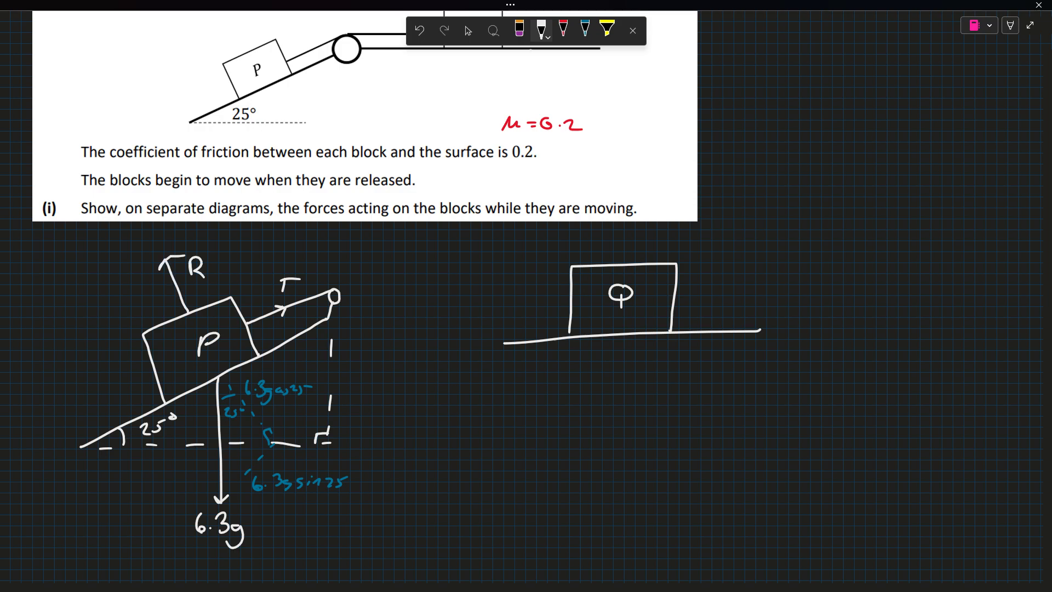
pyautogui.moveTo(256, 343); pyautogui.dragTo(280, 329)
pyautogui.moveTo(279, 328); pyautogui.dragTo(296, 318)
pyautogui.moveTo(288, 321)
pyautogui.mouseDown()
pyautogui.moveTo(285, 330)
pyautogui.moveTo(301, 325)
pyautogui.mouseUp()
pyautogui.moveTo(210, 273)
pyautogui.mouseDown()
pyautogui.moveTo(211, 283)
pyautogui.moveTo(214, 271)
pyautogui.mouseUp()
pyautogui.moveTo(301, 323); pyautogui.dragTo(308, 324)
# Step: Write R_P = 6.3g cos25 below the diagram
pyautogui.scroll(-3, 504, 209)
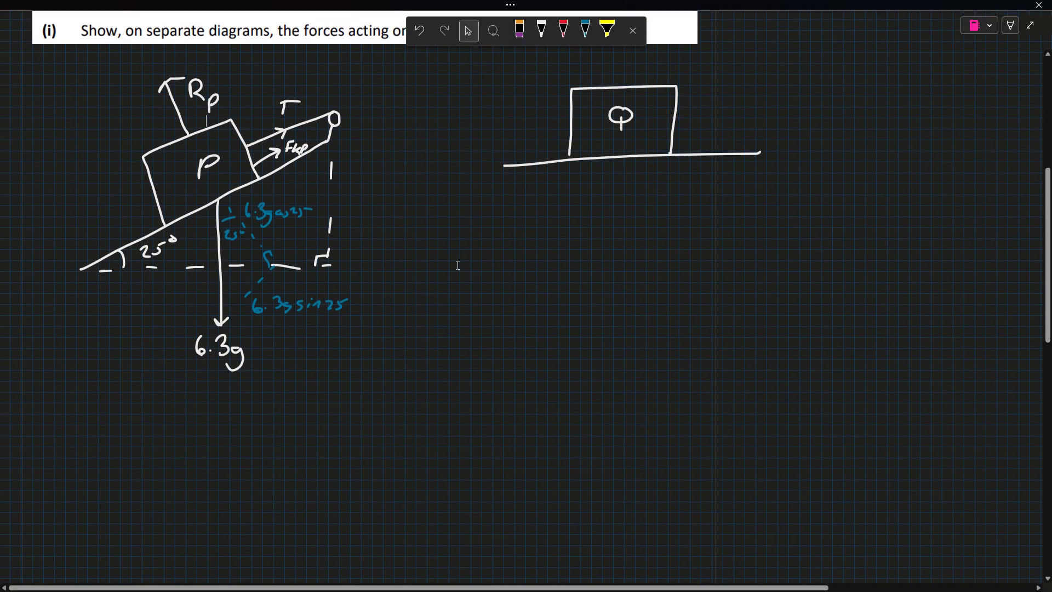
pyautogui.moveTo(57, 396); pyautogui.dragTo(87, 423)
pyautogui.moveTo(102, 406); pyautogui.dragTo(112, 412)
pyautogui.moveTo(128, 399)
pyautogui.mouseDown()
pyautogui.moveTo(122, 412)
pyautogui.moveTo(159, 422)
pyautogui.mouseUp()
pyautogui.click(137, 409)
pyautogui.moveTo(177, 404); pyautogui.dragTo(176, 409)
pyautogui.moveTo(187, 405); pyautogui.dragTo(192, 406)
pyautogui.moveTo(192, 403); pyautogui.dragTo(211, 409)
pyautogui.moveTo(218, 402)
pyautogui.mouseDown()
pyautogui.moveTo(215, 411)
pyautogui.moveTo(230, 399)
pyautogui.mouseUp()
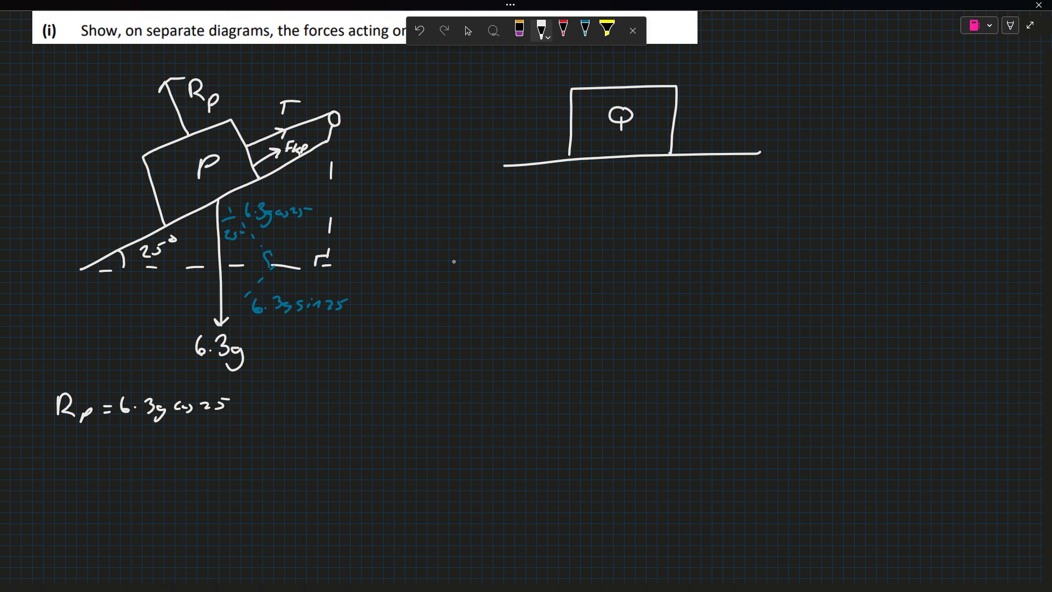
# Step: Add the reaction value = 55.955 N on the next line
pyautogui.moveTo(111, 451); pyautogui.dragTo(136, 458)
pyautogui.moveTo(159, 441)
pyautogui.mouseDown()
pyautogui.moveTo(167, 441)
pyautogui.moveTo(156, 457)
pyautogui.moveTo(205, 457)
pyautogui.moveTo(259, 440)
pyautogui.mouseUp()
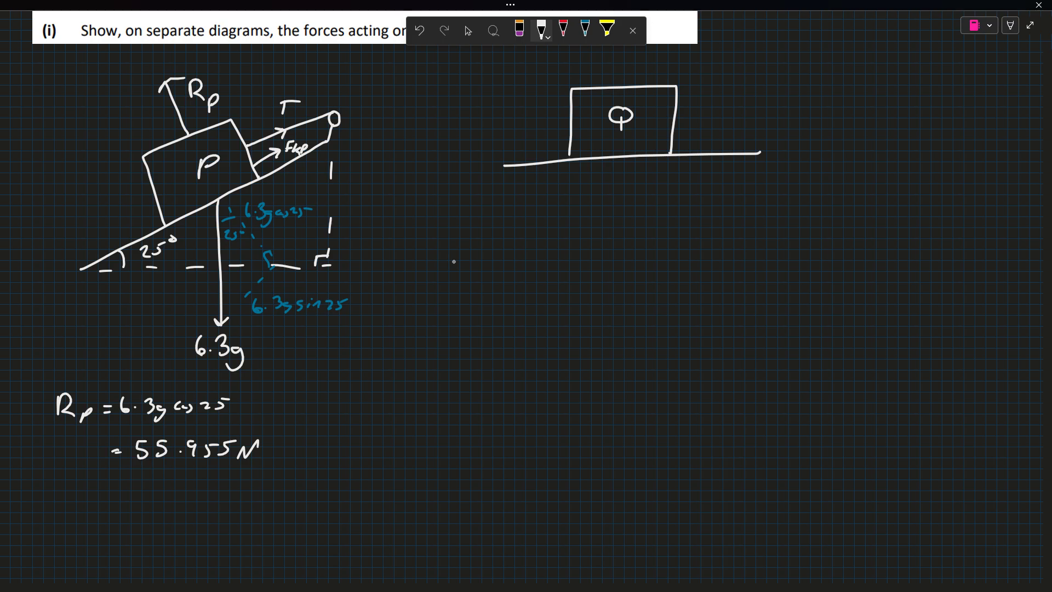
pyautogui.scroll(3, 454, 262)
pyautogui.scroll(-3, 439, 333)
# Step: Write the friction working F_k = 0.2(55.955)
pyautogui.moveTo(61, 510)
pyautogui.mouseDown()
pyautogui.moveTo(77, 486)
pyautogui.moveTo(71, 498)
pyautogui.mouseUp()
pyautogui.moveTo(77, 496)
pyautogui.mouseDown()
pyautogui.moveTo(85, 513)
pyautogui.moveTo(108, 498)
pyautogui.mouseUp()
pyautogui.moveTo(98, 506); pyautogui.dragTo(135, 492)
pyautogui.click(148, 497)
pyautogui.moveTo(159, 493); pyautogui.dragTo(171, 505)
pyautogui.moveTo(182, 485)
pyautogui.mouseDown()
pyautogui.moveTo(179, 505)
pyautogui.moveTo(204, 500)
pyautogui.mouseUp()
pyautogui.moveTo(205, 486)
pyautogui.mouseDown()
pyautogui.moveTo(218, 486)
pyautogui.moveTo(222, 501)
pyautogui.mouseUp()
pyautogui.moveTo(221, 488); pyautogui.dragTo(247, 497)
pyautogui.moveTo(252, 491)
pyautogui.mouseDown()
pyautogui.moveTo(259, 502)
pyautogui.moveTo(266, 491)
pyautogui.mouseUp()
pyautogui.moveTo(269, 490); pyautogui.dragTo(290, 507)
# Step: Write the friction value ≈ 27.978 N and underline it and 55.955 N
pyautogui.moveTo(104, 544); pyautogui.dragTo(120, 548)
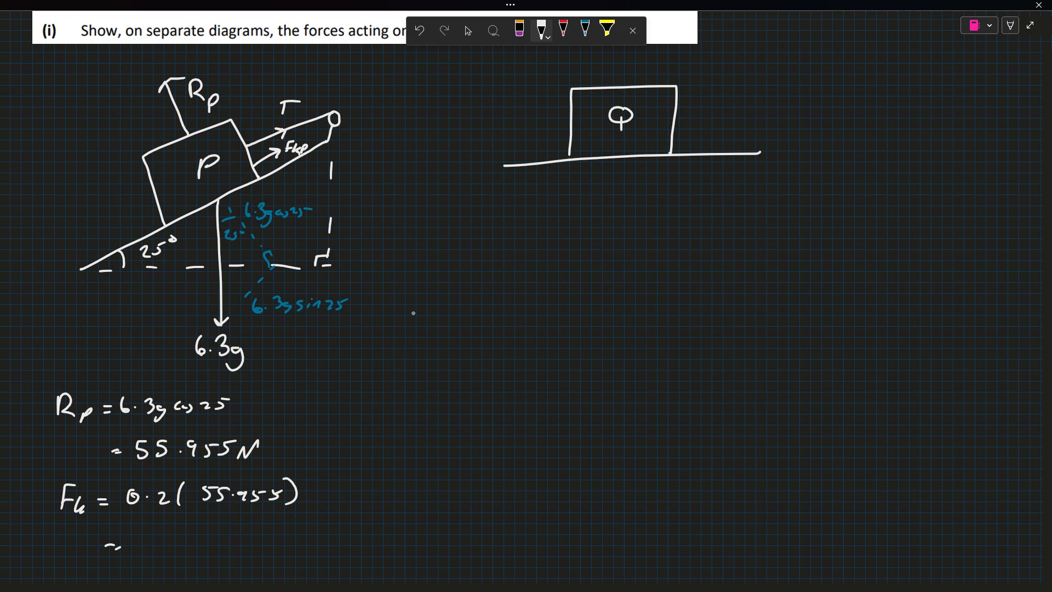
pyautogui.moveTo(154, 530); pyautogui.dragTo(168, 545)
pyautogui.moveTo(168, 532)
pyautogui.mouseDown()
pyautogui.moveTo(175, 547)
pyautogui.moveTo(183, 537)
pyautogui.moveTo(209, 545)
pyautogui.mouseUp()
pyautogui.click(192, 540)
pyautogui.moveTo(219, 530); pyautogui.dragTo(226, 547)
pyautogui.moveTo(249, 533); pyautogui.dragTo(282, 526)
pyautogui.moveTo(156, 561); pyautogui.dragTo(286, 558)
pyautogui.moveTo(125, 470); pyautogui.dragTo(285, 462)
pyautogui.press('Escape')
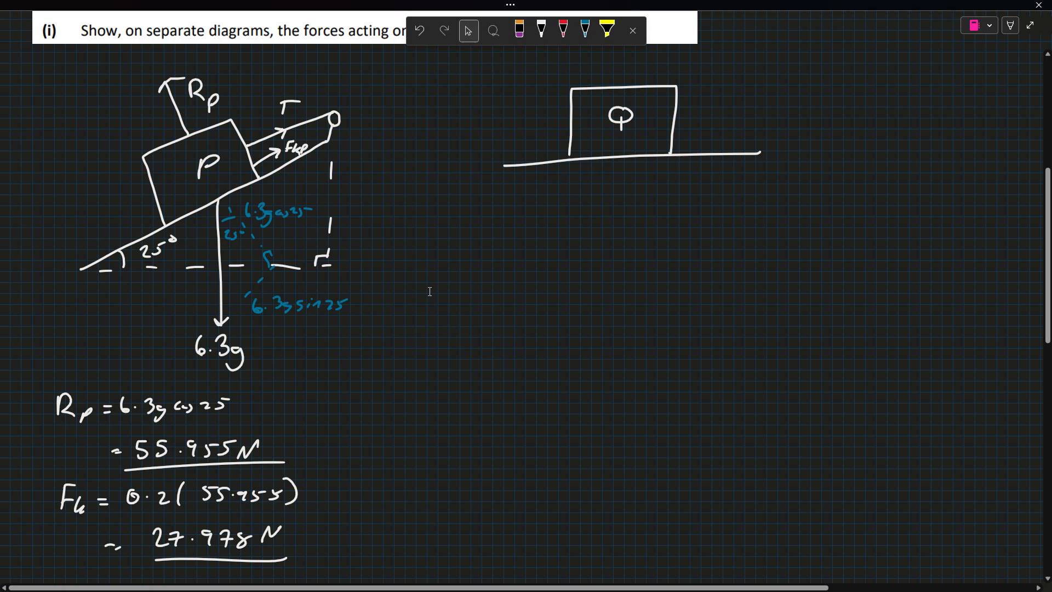
# Step: Draw the acceleration arrow a beside block P
pyautogui.scroll(3, 430, 292)
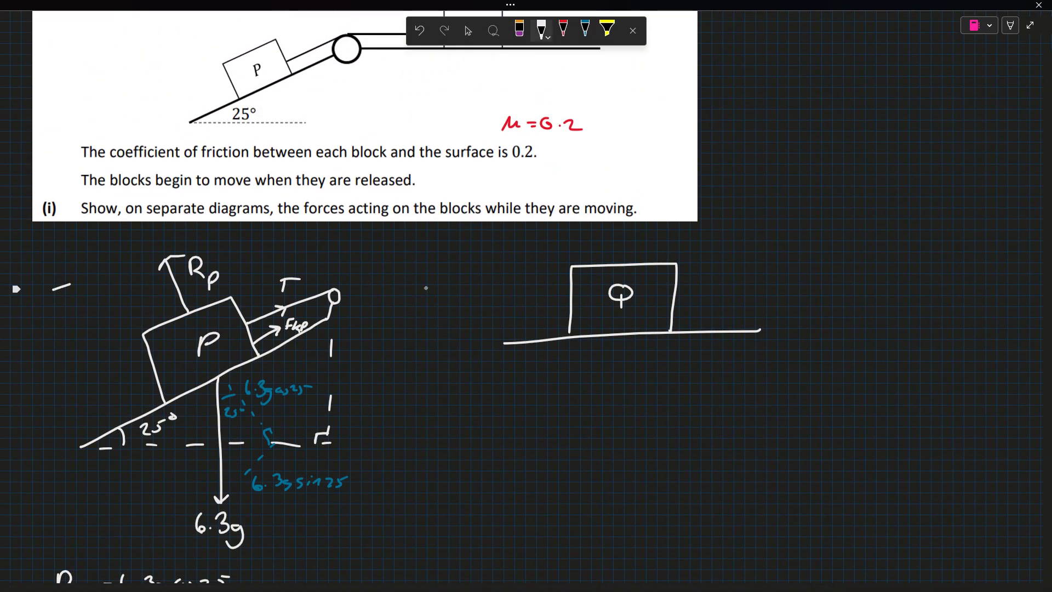
pyautogui.moveTo(76, 282); pyautogui.dragTo(138, 261)
pyautogui.moveTo(70, 279)
pyautogui.mouseDown()
pyautogui.moveTo(71, 291)
pyautogui.moveTo(101, 277)
pyautogui.moveTo(77, 256)
pyautogui.moveTo(98, 258)
pyautogui.mouseUp()
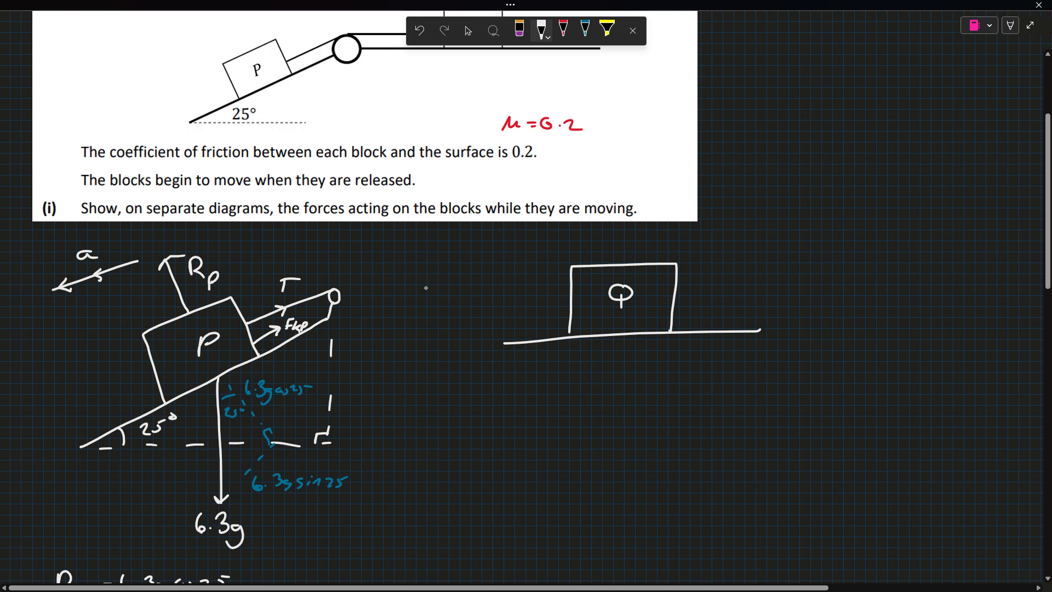
pyautogui.press('Escape')
pyautogui.hotkey('ctrl', 'p')
# Step: Add acceleration arrow a above Q and its 2.5g downward weight arrow
pyautogui.moveTo(635, 238)
pyautogui.mouseDown()
pyautogui.moveTo(529, 242)
pyautogui.moveTo(582, 237)
pyautogui.mouseUp()
pyautogui.moveTo(648, 234); pyautogui.dragTo(649, 241)
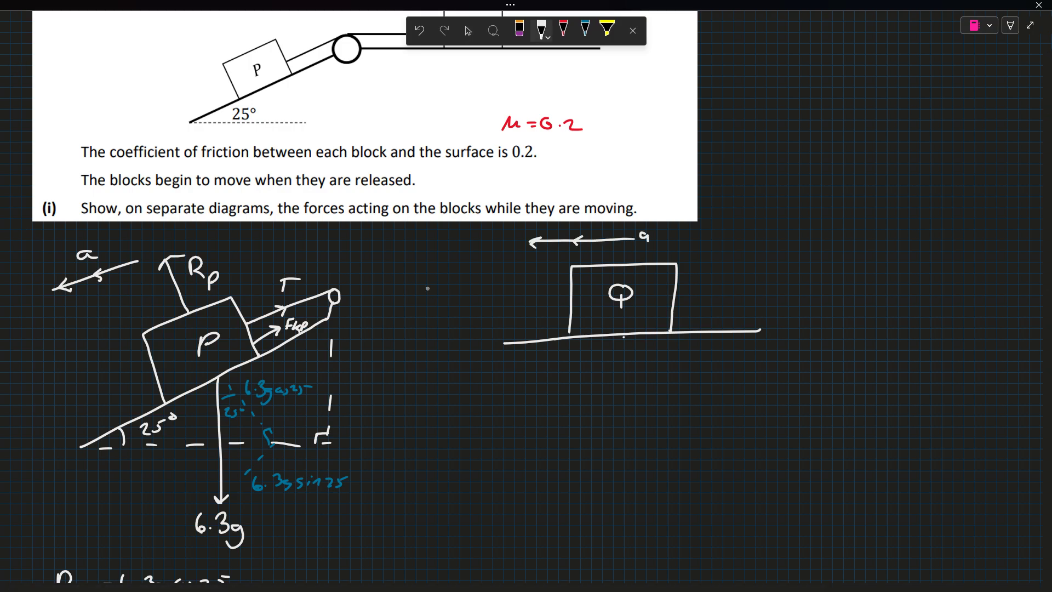
pyautogui.moveTo(624, 336)
pyautogui.mouseDown()
pyautogui.moveTo(623, 375)
pyautogui.moveTo(634, 364)
pyautogui.mouseUp()
pyautogui.click(618, 405)
pyautogui.moveTo(606, 396); pyautogui.dragTo(636, 425)
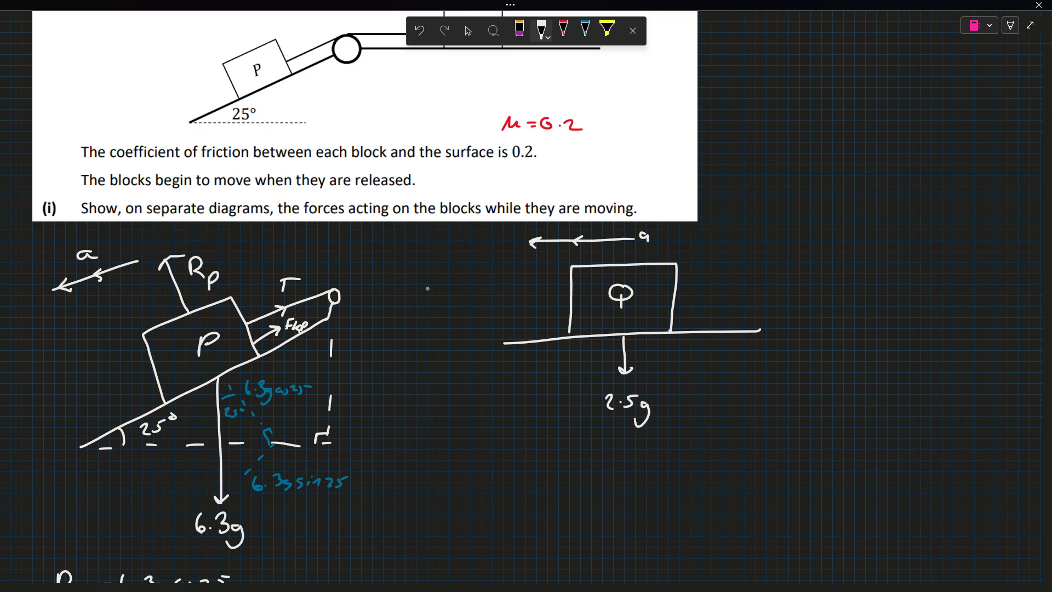
# Step: Add tension T left, friction F_kQ right and reaction R_Q up on block Q
pyautogui.moveTo(570, 299)
pyautogui.mouseDown()
pyautogui.moveTo(494, 302)
pyautogui.moveTo(528, 307)
pyautogui.mouseUp()
pyautogui.moveTo(511, 272); pyautogui.dragTo(510, 286)
pyautogui.moveTo(501, 271); pyautogui.dragTo(518, 269)
pyautogui.moveTo(676, 299); pyautogui.dragTo(737, 301)
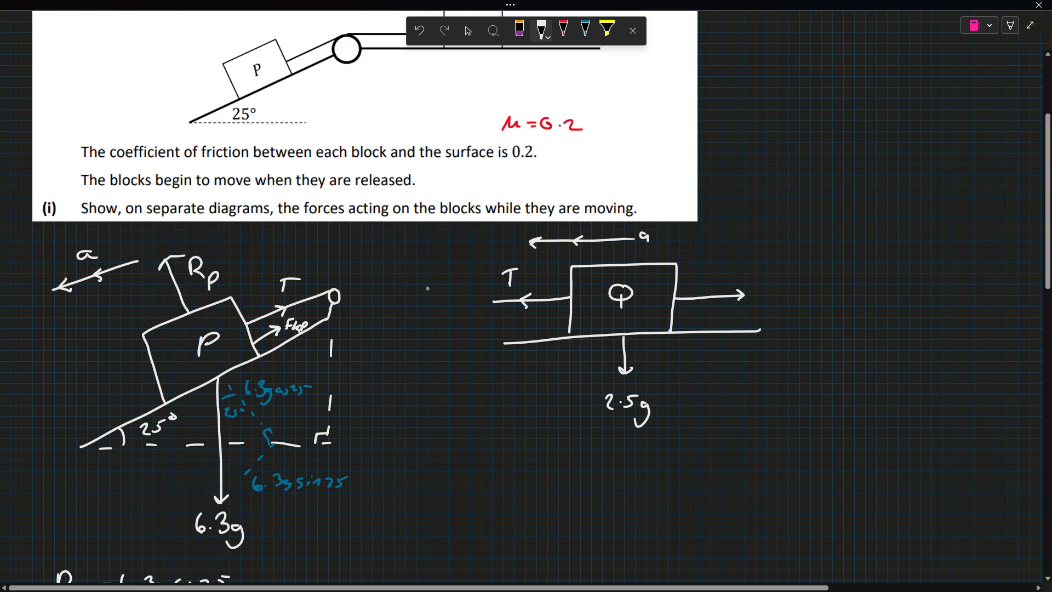
pyautogui.moveTo(701, 262)
pyautogui.mouseDown()
pyautogui.moveTo(700, 278)
pyautogui.moveTo(711, 269)
pyautogui.mouseUp()
pyautogui.moveTo(711, 271)
pyautogui.mouseDown()
pyautogui.moveTo(715, 280)
pyautogui.moveTo(729, 270)
pyautogui.mouseUp()
pyautogui.moveTo(621, 265)
pyautogui.mouseDown()
pyautogui.moveTo(620, 246)
pyautogui.moveTo(661, 255)
pyautogui.mouseUp()
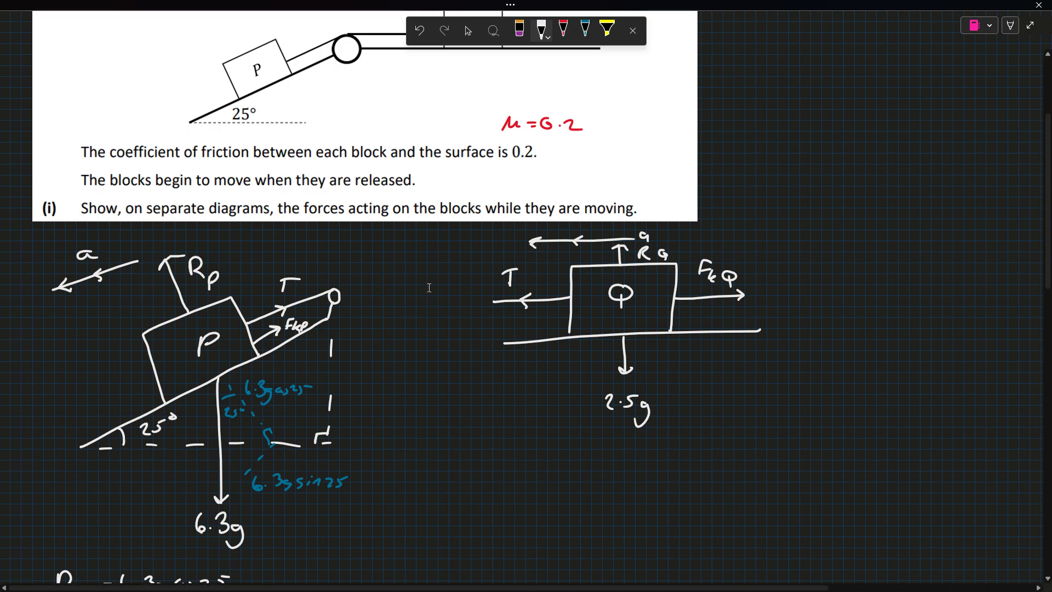
# Step: Write Q's reaction R = 2.5g = 24.5N below its diagram
pyautogui.press('Escape')
pyautogui.scroll(-3, 510, 320)
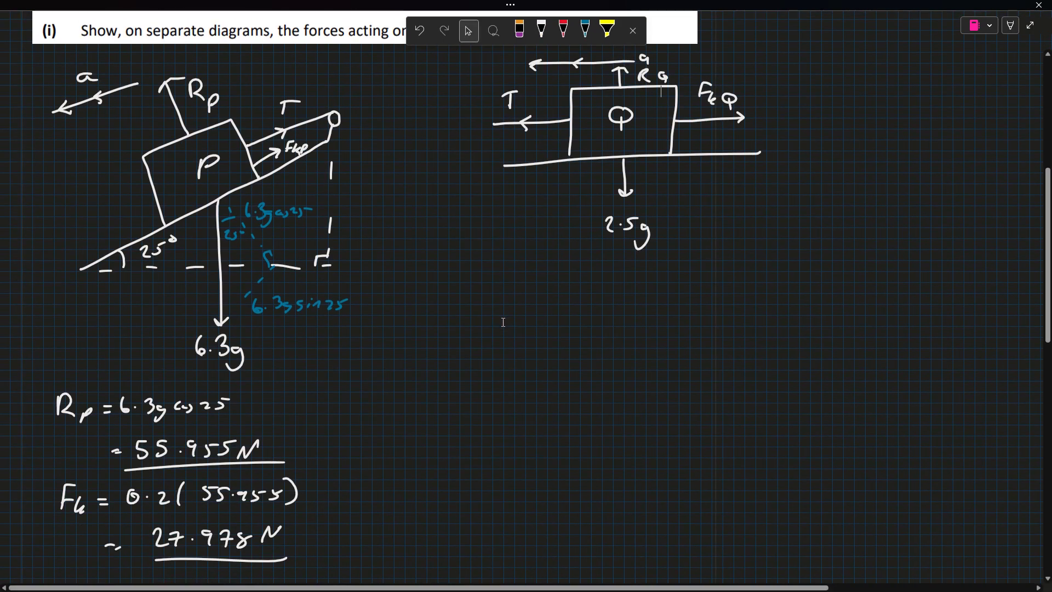
pyautogui.moveTo(493, 337); pyautogui.dragTo(493, 355)
pyautogui.moveTo(494, 339)
pyautogui.mouseDown()
pyautogui.moveTo(514, 355)
pyautogui.moveTo(529, 345)
pyautogui.mouseUp()
pyautogui.moveTo(522, 352); pyautogui.dragTo(587, 361)
pyautogui.click(560, 347)
pyautogui.moveTo(513, 379); pyautogui.dragTo(535, 379)
pyautogui.moveTo(518, 386); pyautogui.dragTo(526, 385)
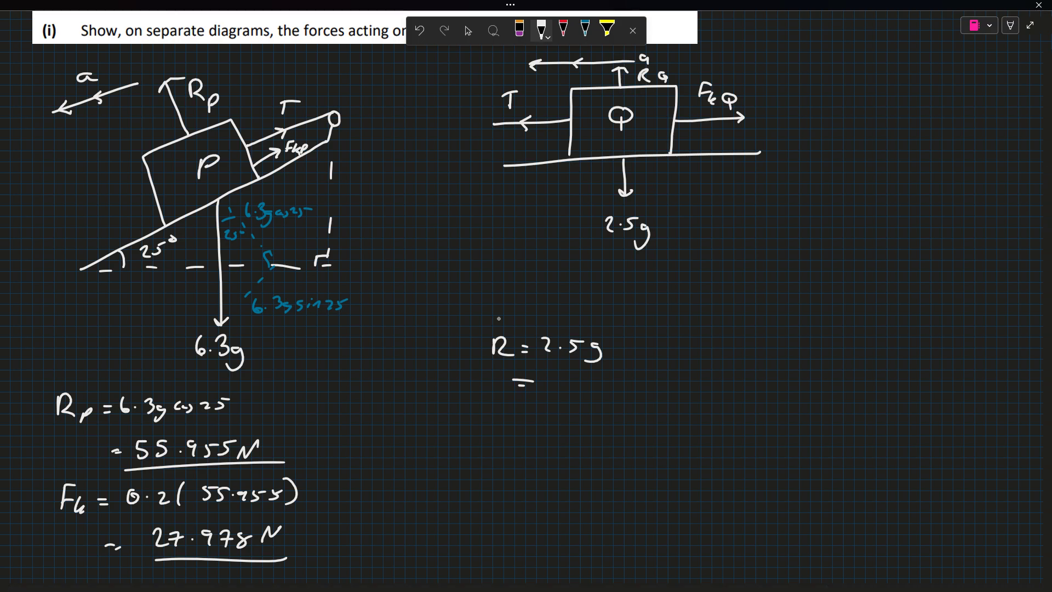
pyautogui.moveTo(558, 379); pyautogui.dragTo(569, 393)
pyautogui.moveTo(574, 379)
pyautogui.mouseDown()
pyautogui.moveTo(583, 393)
pyautogui.moveTo(620, 376)
pyautogui.mouseUp()
pyautogui.click(587, 390)
# Step: Write F_kQ = 0.2(24.5) and add the P subscript to P's friction line
pyautogui.moveTo(480, 420); pyautogui.dragTo(499, 420)
pyautogui.moveTo(481, 420)
pyautogui.mouseDown()
pyautogui.moveTo(481, 437)
pyautogui.moveTo(502, 434)
pyautogui.moveTo(518, 453)
pyautogui.mouseUp()
pyautogui.moveTo(86, 506)
pyautogui.mouseDown()
pyautogui.moveTo(89, 521)
pyautogui.moveTo(97, 512)
pyautogui.mouseUp()
pyautogui.moveTo(564, 431); pyautogui.dragTo(610, 444)
pyautogui.moveTo(615, 430); pyautogui.dragTo(638, 439)
pyautogui.moveTo(661, 424); pyautogui.dragTo(652, 438)
pyautogui.moveTo(669, 411); pyautogui.dragTo(670, 438)
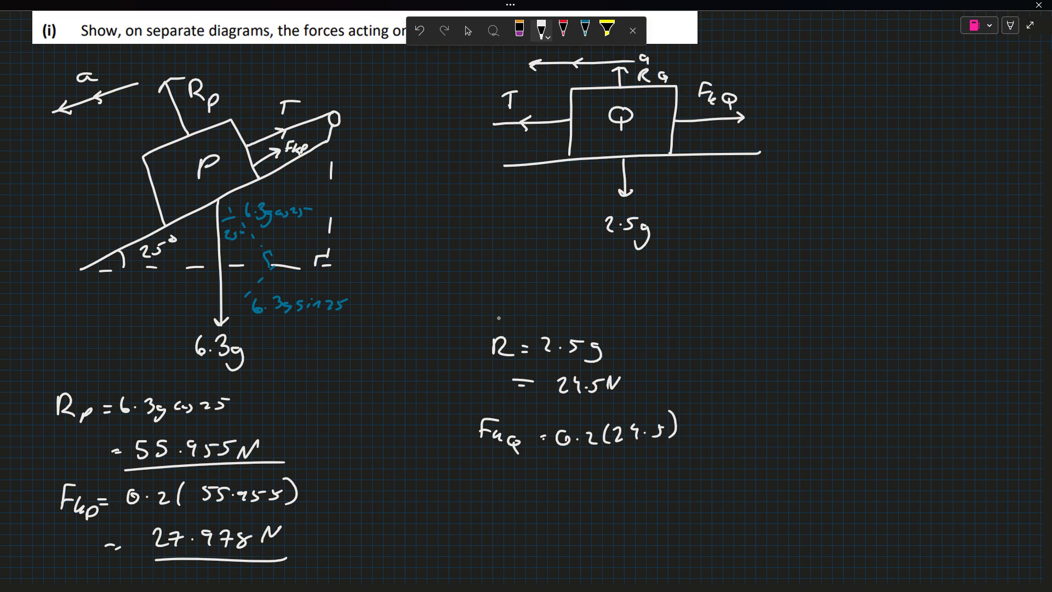
# Step: Complete Q's friction as = 4.9 N and underline 4.9 N and 24.5N
pyautogui.moveTo(540, 471); pyautogui.dragTo(554, 471)
pyautogui.moveTo(541, 478)
pyautogui.mouseDown()
pyautogui.moveTo(606, 482)
pyautogui.moveTo(636, 466)
pyautogui.mouseUp()
pyautogui.click(589, 475)
pyautogui.moveTo(548, 506); pyautogui.dragTo(648, 498)
pyautogui.moveTo(557, 408); pyautogui.dragTo(648, 398)
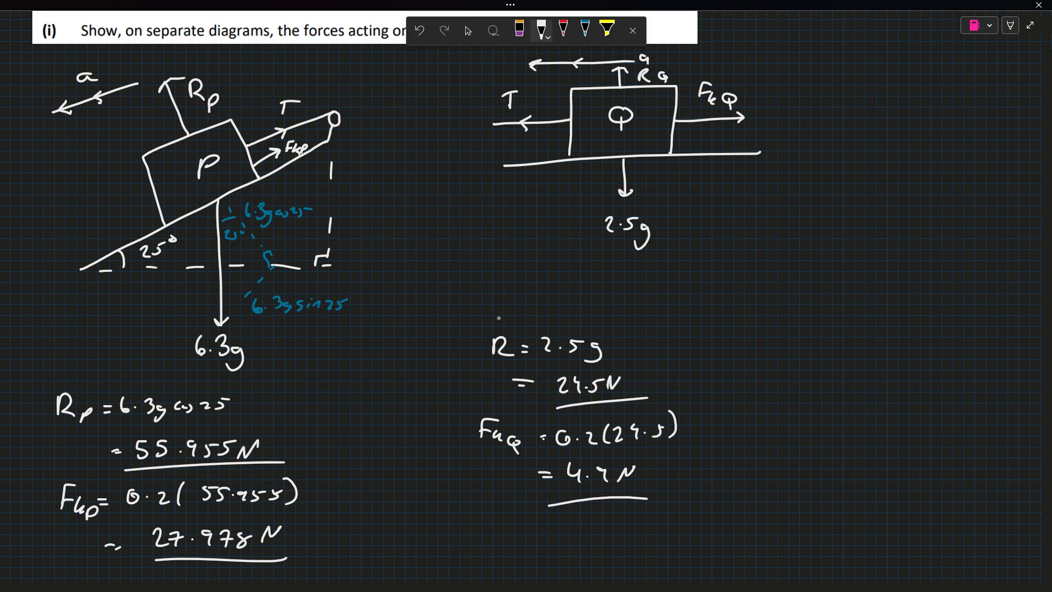
# Step: Erase the wrong 27.978 N result and its underline
pyautogui.click(519, 31)
pyautogui.moveTo(156, 537); pyautogui.dragTo(211, 538)
pyautogui.moveTo(274, 534)
pyautogui.mouseDown()
pyautogui.moveTo(224, 537)
pyautogui.moveTo(219, 559)
pyautogui.mouseUp()
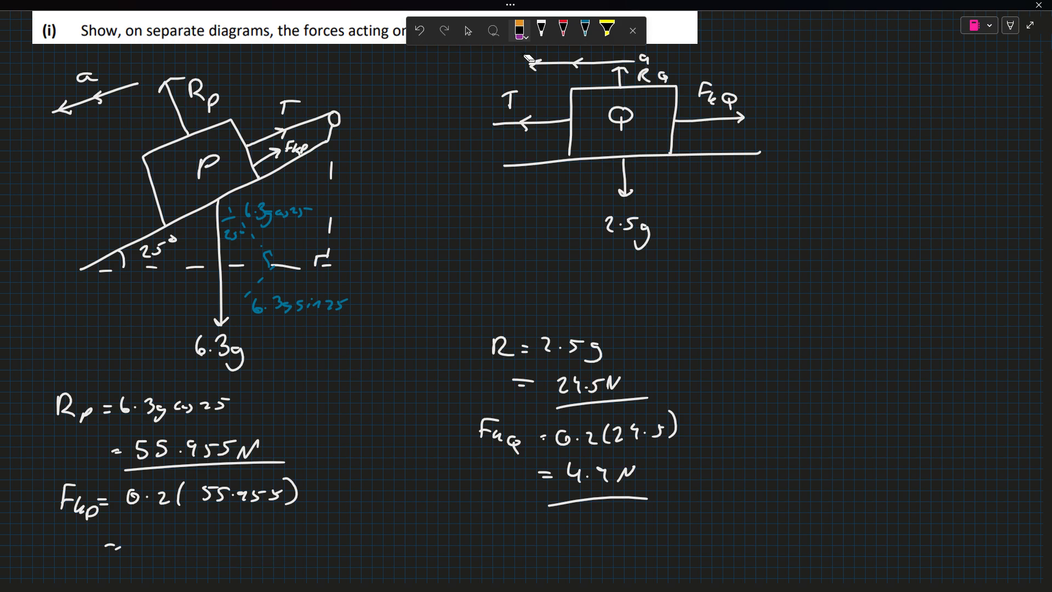
# Step: Write 11.191 N in white as P's friction and underline it
pyautogui.click(542, 30)
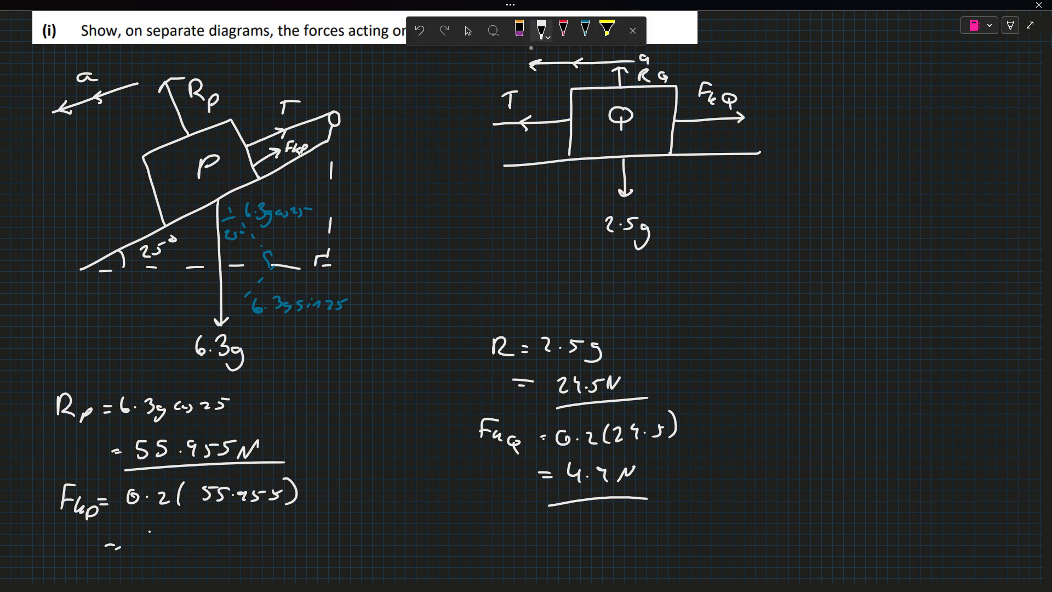
pyautogui.moveTo(152, 532); pyautogui.dragTo(154, 549)
pyautogui.moveTo(159, 536)
pyautogui.mouseDown()
pyautogui.moveTo(160, 552)
pyautogui.moveTo(178, 555)
pyautogui.mouseUp()
pyautogui.moveTo(194, 536)
pyautogui.mouseDown()
pyautogui.moveTo(189, 548)
pyautogui.moveTo(201, 552)
pyautogui.mouseUp()
pyautogui.moveTo(221, 548)
pyautogui.mouseDown()
pyautogui.moveTo(232, 529)
pyautogui.moveTo(241, 543)
pyautogui.mouseUp()
pyautogui.moveTo(128, 567); pyautogui.dragTo(252, 555)
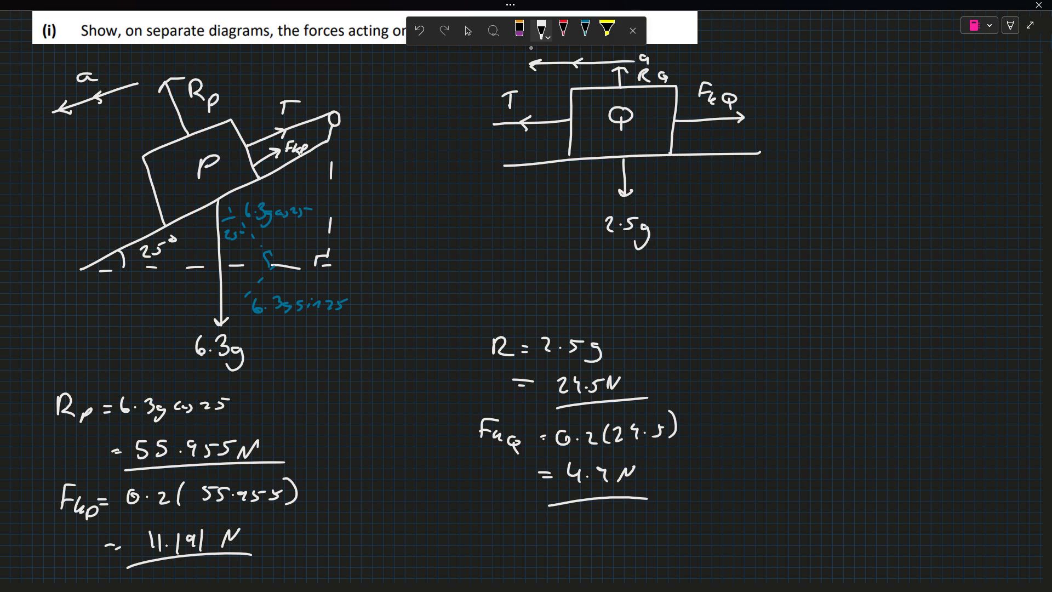
# Step: Under part (ii), begin P's equation in white ink: 6.3g sin25 −
pyautogui.click(468, 31)
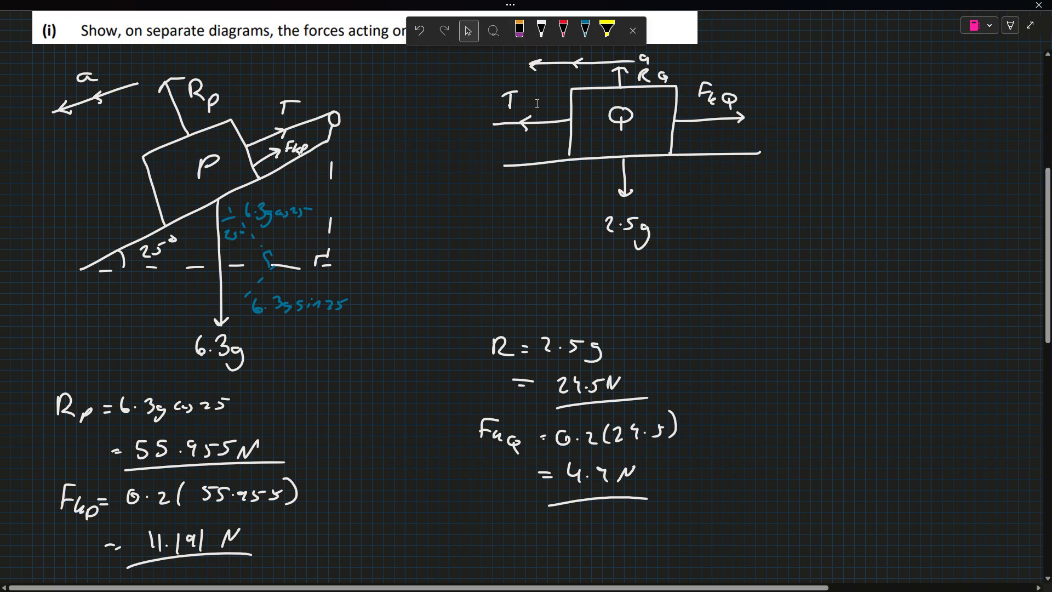
pyautogui.scroll(-10, 454, 221)
pyautogui.scroll(3, 475, 153)
pyautogui.click(550, 33)
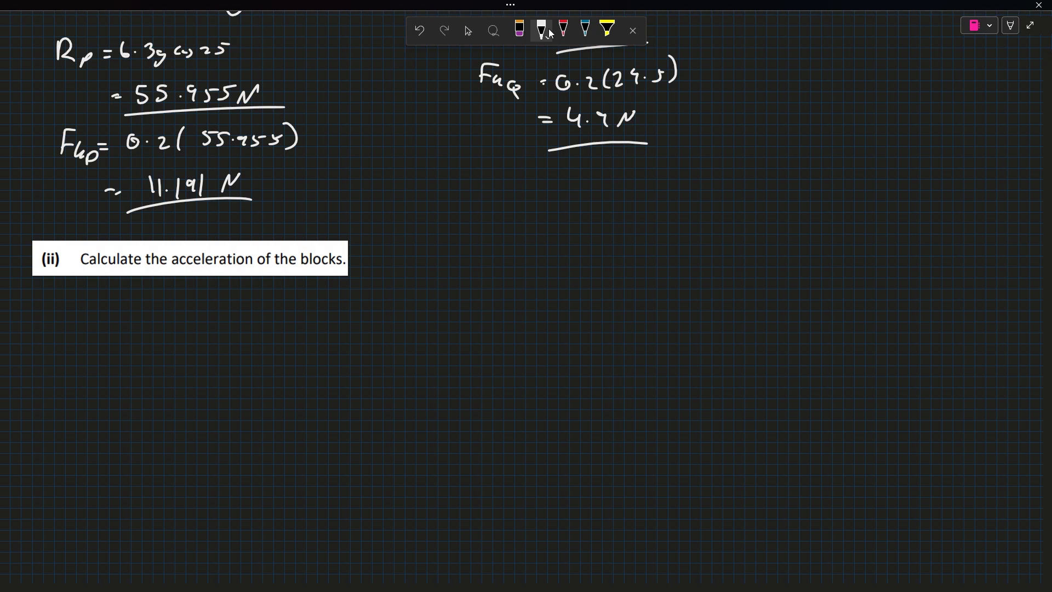
pyautogui.moveTo(55, 328); pyautogui.dragTo(65, 309)
pyautogui.scroll(5, 146, 359)
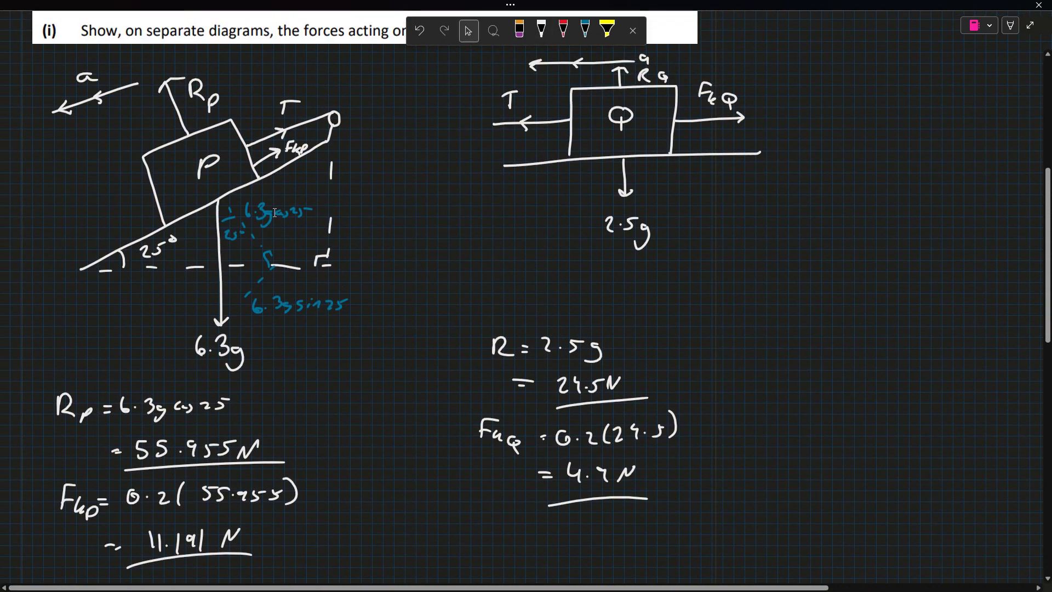
pyautogui.scroll(-5, 283, 282)
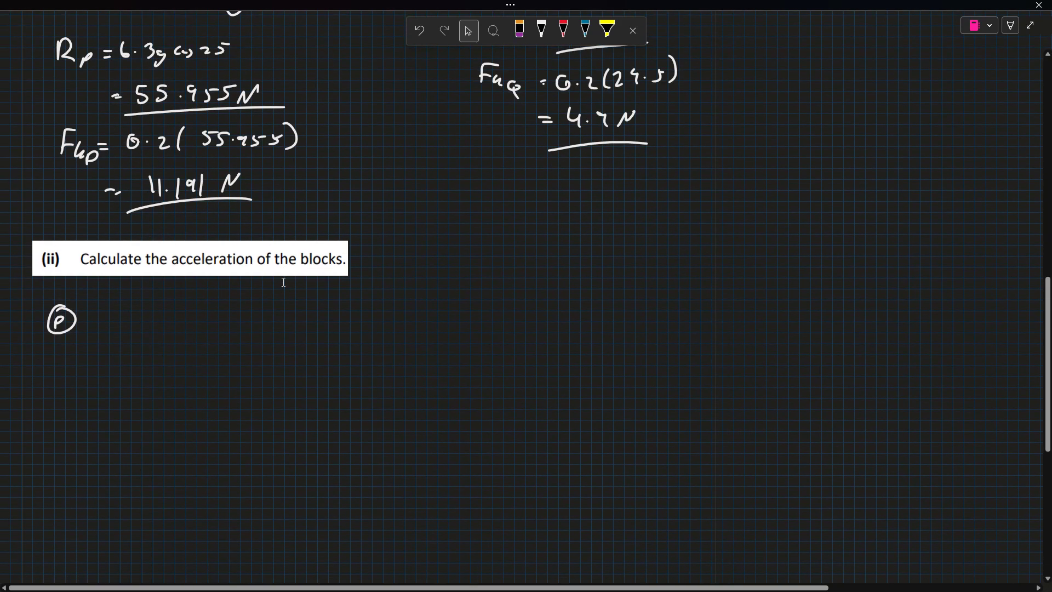
pyautogui.click(542, 30)
pyautogui.moveTo(131, 317)
pyautogui.mouseDown()
pyautogui.moveTo(126, 327)
pyautogui.moveTo(152, 335)
pyautogui.mouseUp()
pyautogui.click(140, 329)
pyautogui.moveTo(163, 329); pyautogui.dragTo(164, 341)
pyautogui.moveTo(190, 323)
pyautogui.mouseDown()
pyautogui.moveTo(177, 336)
pyautogui.moveTo(201, 334)
pyautogui.mouseUp()
pyautogui.moveTo(206, 334); pyautogui.dragTo(218, 335)
pyautogui.moveTo(220, 316); pyautogui.dragTo(231, 332)
pyautogui.hotkey('ctrl', 'z')
pyautogui.hotkey('ctrl', 'z')
pyautogui.moveTo(242, 318); pyautogui.dragTo(239, 331)
pyautogui.moveTo(241, 317); pyautogui.dragTo(280, 327)
# Step: Complete P's equation with T − 11.191 = 6.3a
pyautogui.scroll(10, 280, 307)
pyautogui.scroll(-10, 280, 338)
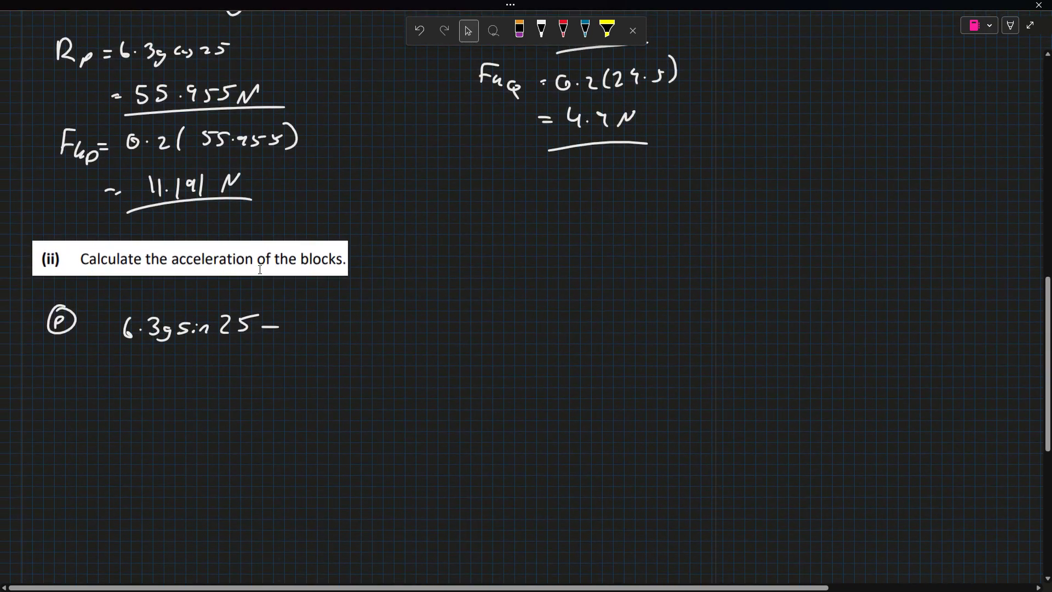
pyautogui.click(542, 31)
pyautogui.moveTo(294, 316); pyautogui.dragTo(316, 316)
pyautogui.moveTo(304, 317); pyautogui.dragTo(302, 332)
pyautogui.moveTo(320, 326); pyautogui.dragTo(345, 333)
pyautogui.moveTo(353, 315)
pyautogui.mouseDown()
pyautogui.moveTo(355, 332)
pyautogui.moveTo(386, 330)
pyautogui.mouseUp()
pyautogui.click(363, 331)
pyautogui.moveTo(402, 310)
pyautogui.mouseDown()
pyautogui.moveTo(394, 332)
pyautogui.moveTo(428, 320)
pyautogui.mouseUp()
pyautogui.moveTo(419, 327); pyautogui.dragTo(465, 321)
pyautogui.click(479, 324)
pyautogui.moveTo(488, 311)
pyautogui.mouseDown()
pyautogui.moveTo(499, 314)
pyautogui.moveTo(489, 330)
pyautogui.moveTo(519, 331)
pyautogui.mouseUp()
# Step: Start Q's equation below it with T − 4.9
pyautogui.moveTo(70, 368)
pyautogui.mouseDown()
pyautogui.moveTo(67, 383)
pyautogui.moveTo(82, 386)
pyautogui.mouseUp()
pyautogui.scroll(5, 425, 406)
pyautogui.scroll(-5, 425, 406)
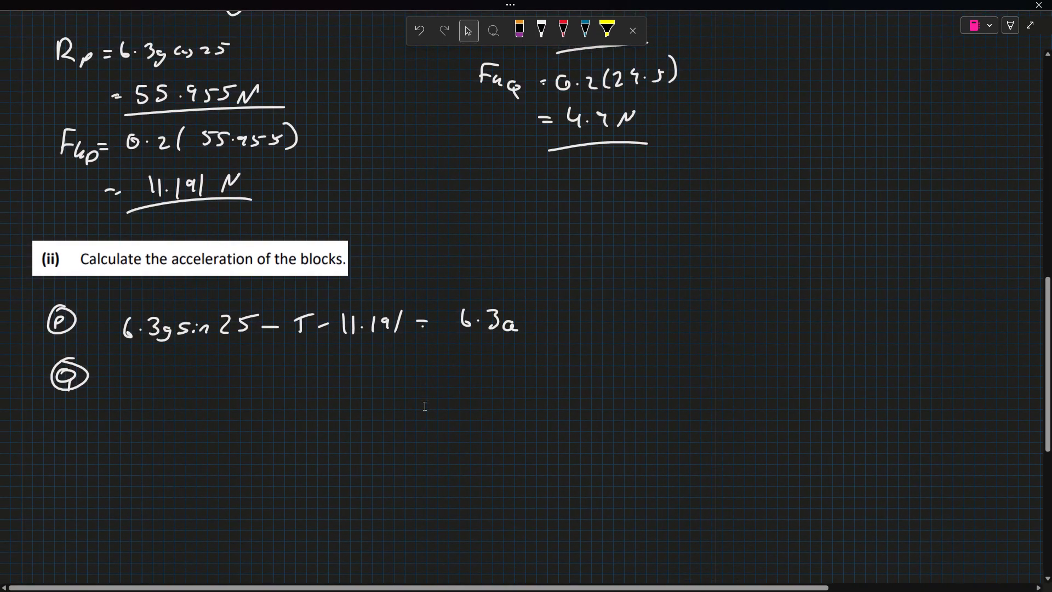
pyautogui.click(541, 31)
pyautogui.moveTo(138, 372)
pyautogui.mouseDown()
pyautogui.moveTo(134, 389)
pyautogui.moveTo(149, 371)
pyautogui.moveTo(191, 380)
pyautogui.mouseUp()
pyautogui.scroll(3, 638, 245)
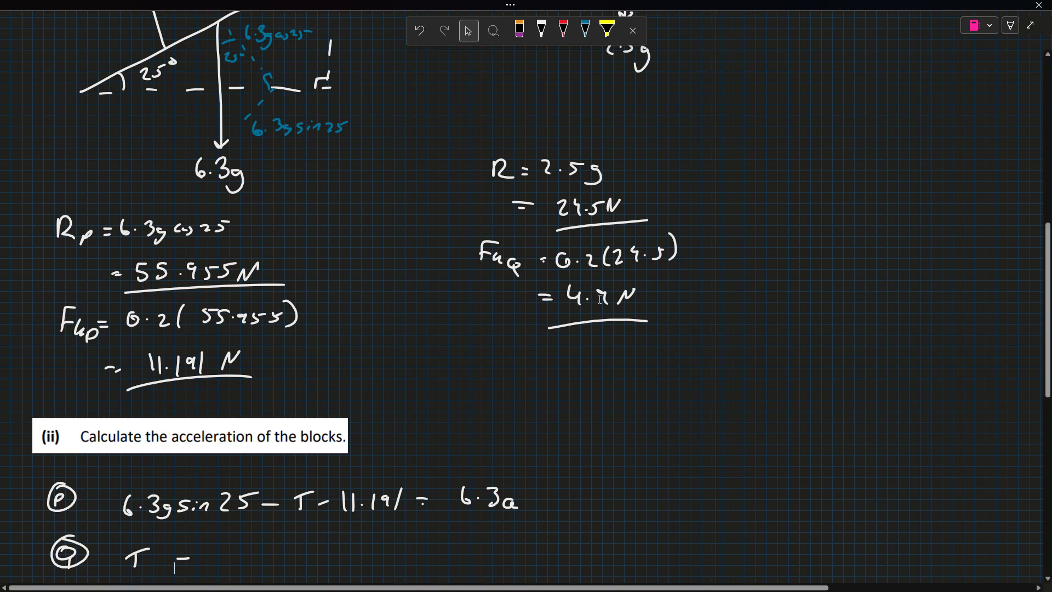
pyautogui.scroll(-3, 603, 296)
pyautogui.moveTo(217, 374); pyautogui.dragTo(227, 394)
pyautogui.click(233, 387)
pyautogui.moveTo(249, 377)
pyautogui.mouseDown()
pyautogui.moveTo(241, 384)
pyautogui.moveTo(250, 393)
pyautogui.mouseUp()
# Step: Finish Q's equation as = 2.5a, underline both equations and add a plus sign
pyautogui.moveTo(423, 375); pyautogui.dragTo(442, 374)
pyautogui.moveTo(424, 384); pyautogui.dragTo(442, 383)
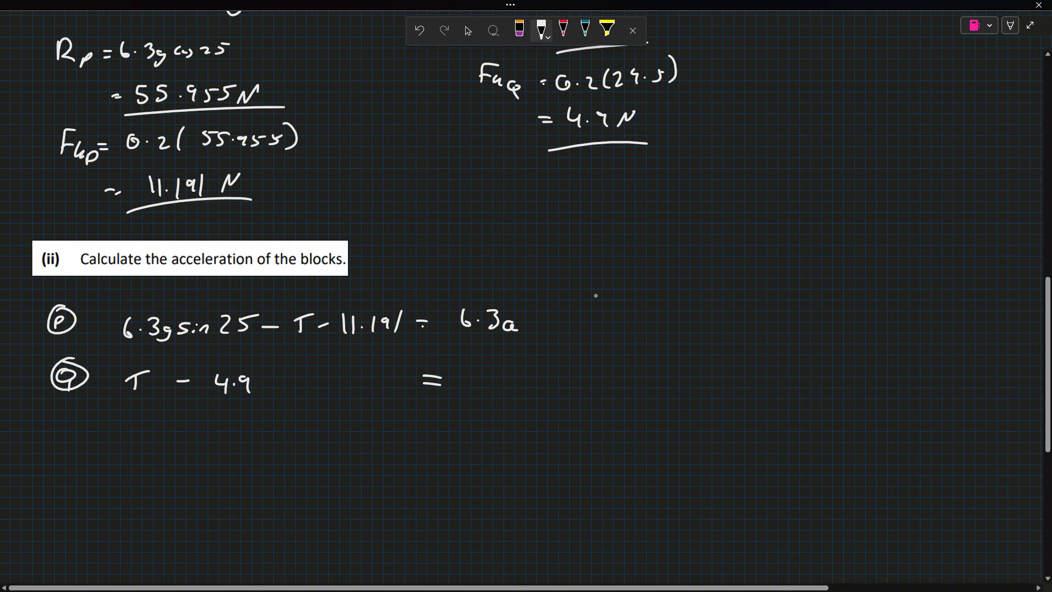
pyautogui.scroll(6, 603, 296)
pyautogui.scroll(-9, 631, 296)
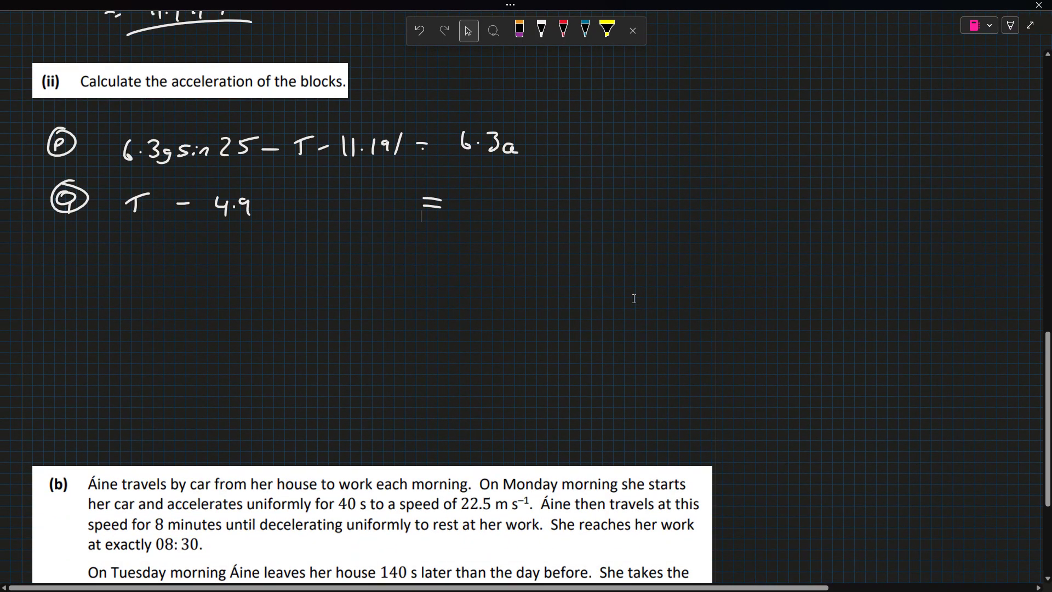
pyautogui.click(477, 202)
pyautogui.moveTo(463, 192); pyautogui.dragTo(491, 205)
pyautogui.moveTo(484, 193); pyautogui.dragTo(512, 211)
pyautogui.moveTo(103, 237); pyautogui.dragTo(546, 214)
pyautogui.moveTo(542, 207); pyautogui.dragTo(556, 203)
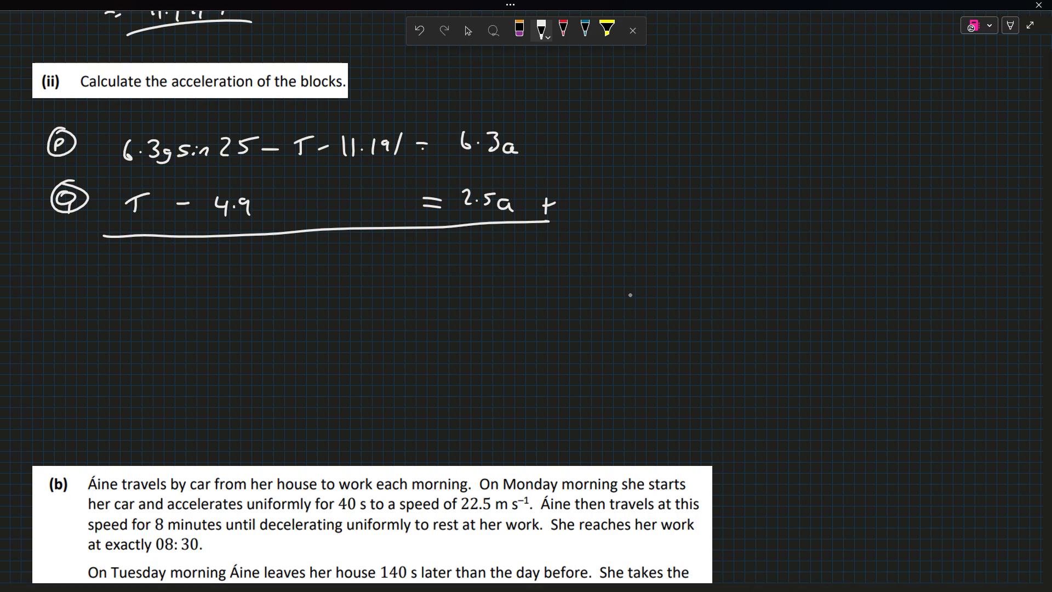
# Step: Cross out the T in both P's and Q's equations in red
pyautogui.click(563, 29)
pyautogui.moveTo(272, 154); pyautogui.dragTo(307, 135)
pyautogui.moveTo(113, 213); pyautogui.dragTo(151, 196)
# Step: Write the summed result 10 = 8.8a below the line in white
pyautogui.click(542, 40)
pyautogui.click(478, 259)
pyautogui.moveTo(472, 247); pyautogui.dragTo(491, 253)
pyautogui.moveTo(509, 253)
pyautogui.mouseDown()
pyautogui.moveTo(502, 261)
pyautogui.moveTo(512, 264)
pyautogui.mouseUp()
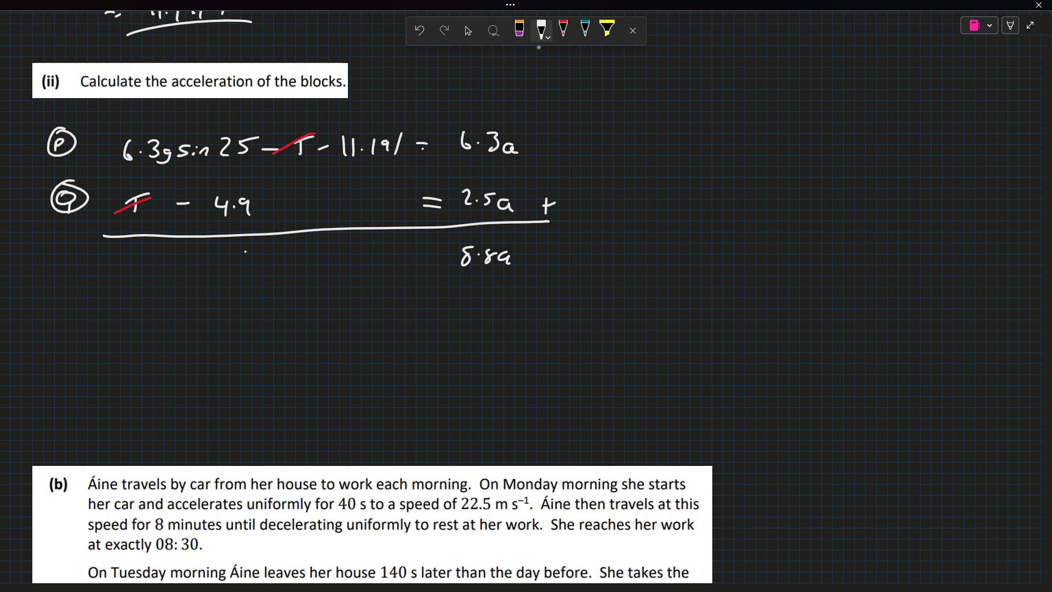
pyautogui.moveTo(245, 252); pyautogui.dragTo(246, 266)
pyautogui.moveTo(269, 252); pyautogui.dragTo(268, 252)
pyautogui.moveTo(415, 254); pyautogui.dragTo(432, 254)
pyautogui.moveTo(418, 260); pyautogui.dragTo(431, 260)
# Step: Write a = 1.136 m/s² and underline it in red
pyautogui.moveTo(284, 318); pyautogui.dragTo(285, 328)
pyautogui.moveTo(299, 320); pyautogui.dragTo(312, 328)
pyautogui.moveTo(342, 304)
pyautogui.mouseDown()
pyautogui.moveTo(339, 324)
pyautogui.moveTo(362, 327)
pyautogui.moveTo(434, 308)
pyautogui.mouseUp()
pyautogui.moveTo(444, 298)
pyautogui.mouseDown()
pyautogui.moveTo(435, 327)
pyautogui.moveTo(484, 315)
pyautogui.mouseUp()
pyautogui.click(566, 36)
pyautogui.moveTo(261, 360); pyautogui.dragTo(467, 347)
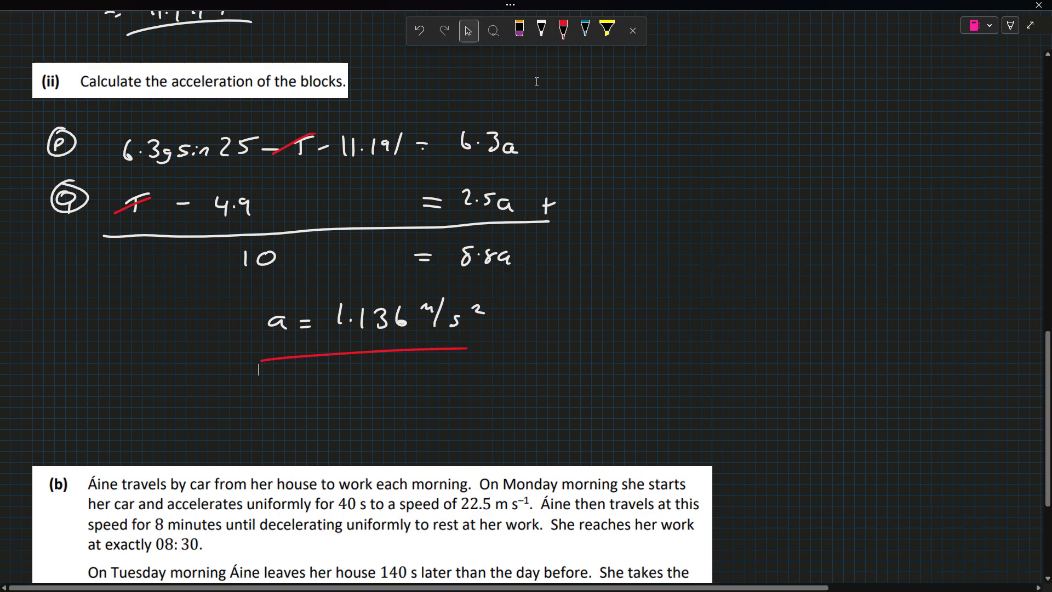
pyautogui.click(468, 31)
pyautogui.scroll(-6, 373, 329)
# Step: Draw the velocity–time axes under part (b), labelling the vertical axis v
pyautogui.click(549, 35)
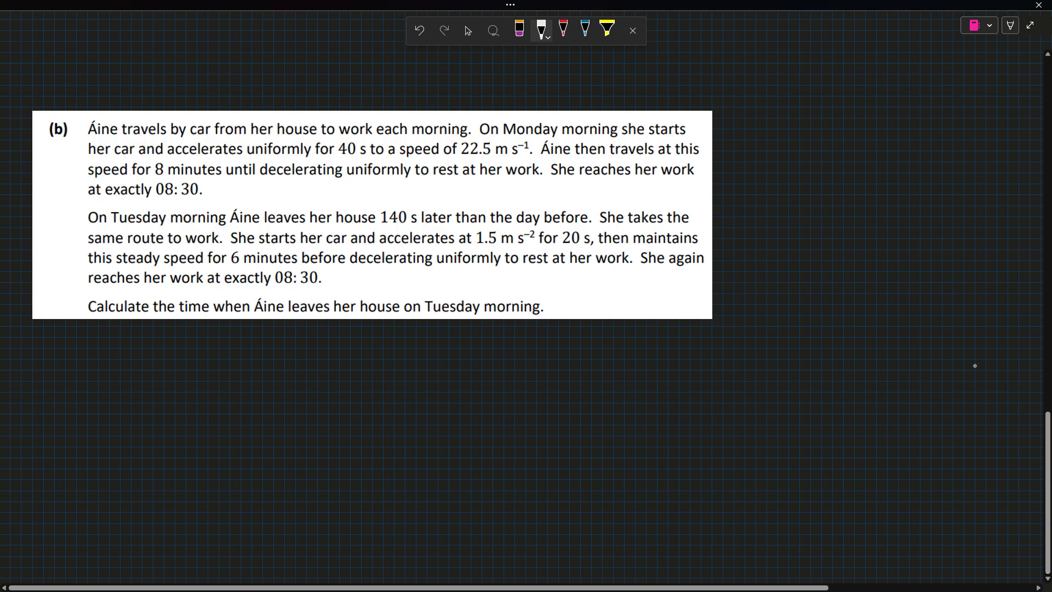
pyautogui.moveTo(59, 339); pyautogui.dragTo(57, 574)
pyautogui.scroll(-3, 789, 433)
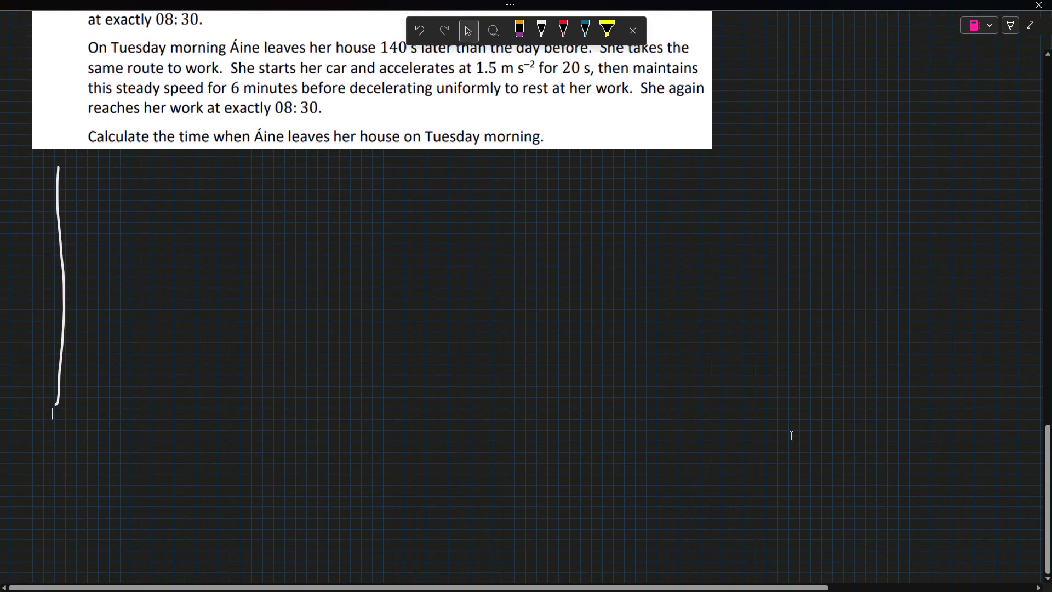
pyautogui.moveTo(55, 392); pyautogui.dragTo(395, 388)
pyautogui.moveTo(131, 503); pyautogui.dragTo(156, 501)
pyautogui.moveTo(226, 415); pyautogui.dragTo(231, 425)
pyautogui.moveTo(222, 420); pyautogui.dragTo(233, 419)
pyautogui.moveTo(27, 262); pyautogui.dragTo(40, 257)
pyautogui.press('Escape')
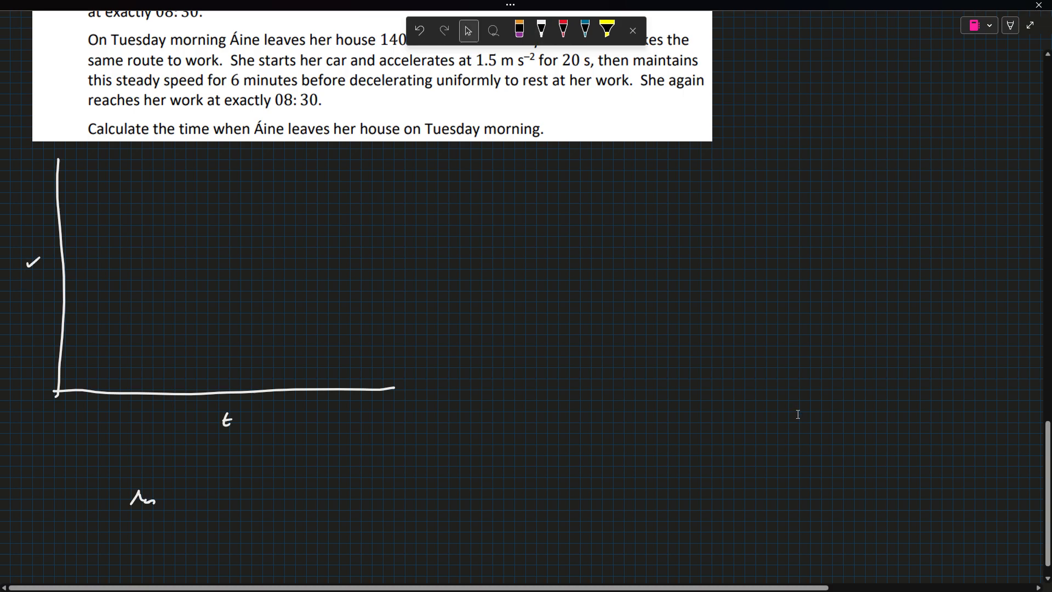
pyautogui.scroll(3, 794, 433)
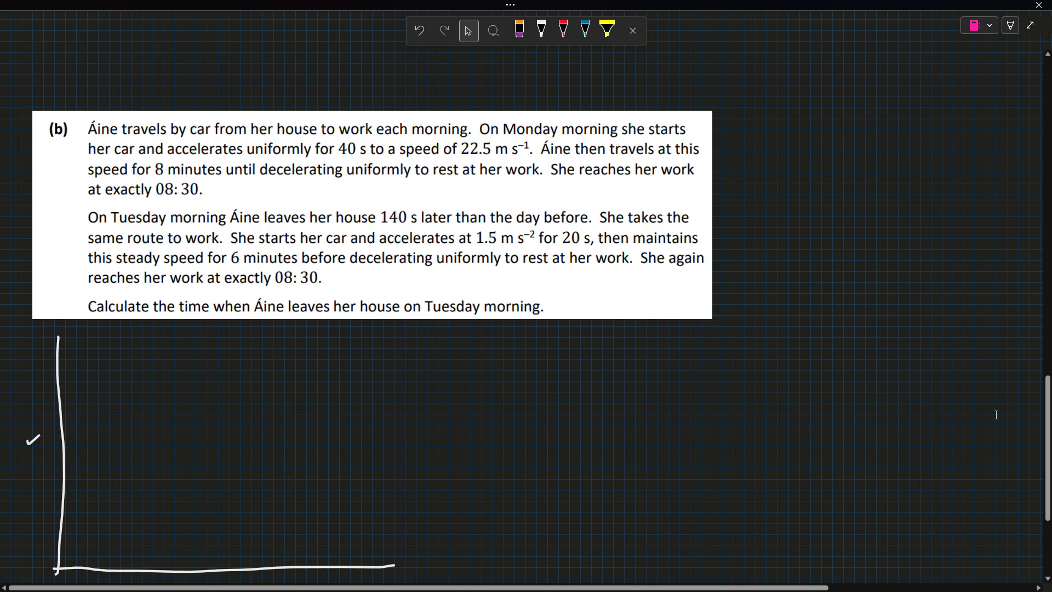
pyautogui.moveTo(1048, 418); pyautogui.dragTo(1050, 437)
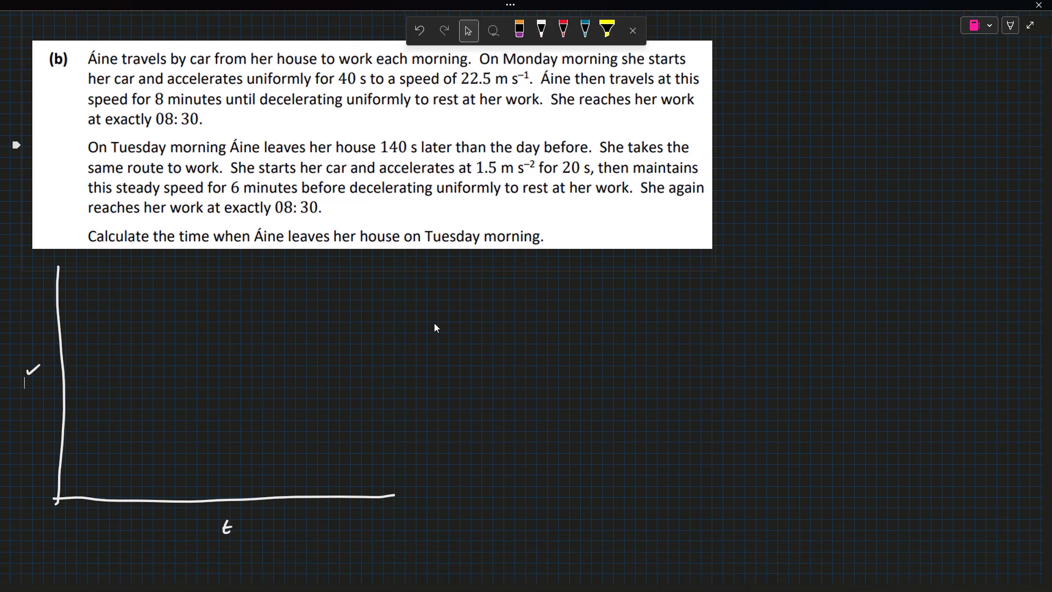
pyautogui.click(541, 30)
# Step: Draw the acceleration line to a peak of 22.5, with a dashed drop and interval 40
pyautogui.moveTo(60, 499); pyautogui.dragTo(157, 365)
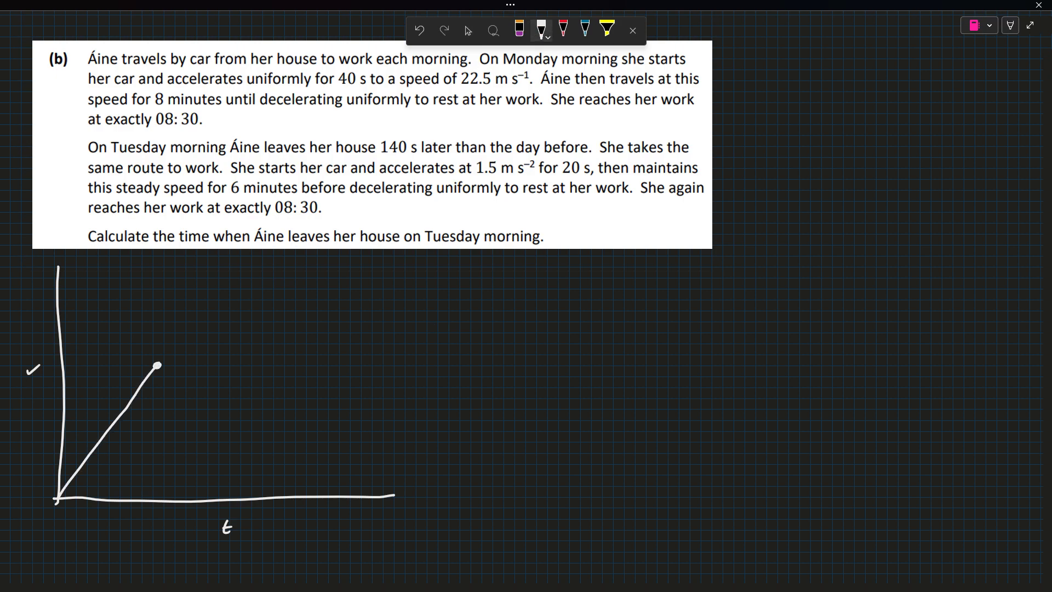
pyautogui.moveTo(89, 335); pyautogui.dragTo(97, 346)
pyautogui.moveTo(98, 332); pyautogui.dragTo(106, 343)
pyautogui.click(111, 338)
pyautogui.moveTo(117, 331)
pyautogui.mouseDown()
pyautogui.moveTo(119, 339)
pyautogui.moveTo(127, 328)
pyautogui.mouseUp()
pyautogui.moveTo(160, 376); pyautogui.dragTo(159, 414)
pyautogui.moveTo(157, 434); pyautogui.dragTo(159, 445)
pyautogui.moveTo(159, 459); pyautogui.dragTo(160, 463)
pyautogui.moveTo(160, 476); pyautogui.dragTo(161, 487)
pyautogui.moveTo(103, 510)
pyautogui.mouseDown()
pyautogui.moveTo(113, 520)
pyautogui.moveTo(157, 515)
pyautogui.moveTo(74, 517)
pyautogui.moveTo(81, 523)
pyautogui.mouseUp()
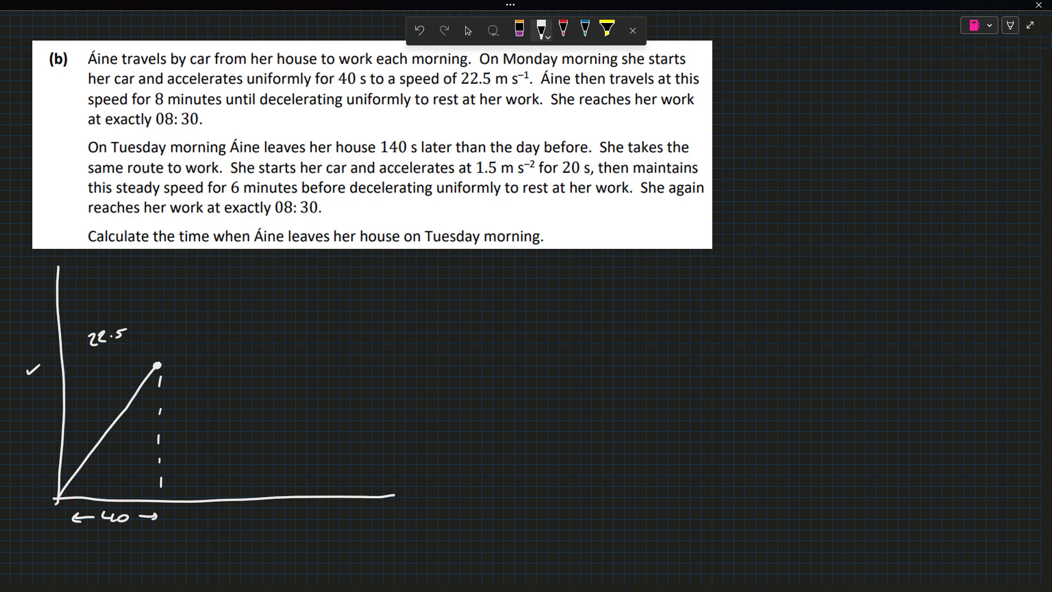
# Step: Draw the constant-speed section with a dashed line down from its right corner
pyautogui.moveTo(157, 365)
pyautogui.mouseDown()
pyautogui.moveTo(298, 362)
pyautogui.moveTo(373, 491)
pyautogui.mouseUp()
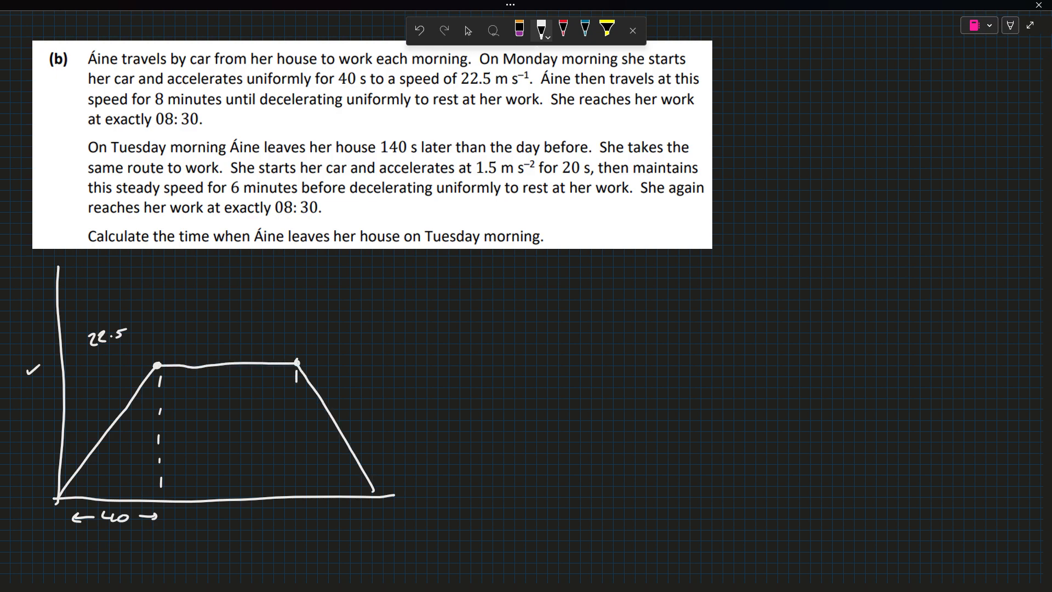
pyautogui.moveTo(297, 407); pyautogui.dragTo(297, 415)
pyautogui.moveTo(298, 425); pyautogui.dragTo(298, 434)
pyautogui.moveTo(299, 441); pyautogui.dragTo(298, 453)
pyautogui.moveTo(299, 461); pyautogui.dragTo(300, 503)
pyautogui.hotkey('ctrl', 'z')
pyautogui.moveTo(297, 464); pyautogui.dragTo(297, 474)
pyautogui.moveTo(298, 483); pyautogui.dragTo(298, 488)
# Step: Label the middle interval 480 and the final interval t₁ beneath the graph
pyautogui.moveTo(203, 514); pyautogui.dragTo(214, 520)
pyautogui.moveTo(213, 512); pyautogui.dragTo(215, 525)
pyautogui.moveTo(231, 512)
pyautogui.mouseDown()
pyautogui.moveTo(225, 521)
pyautogui.moveTo(231, 516)
pyautogui.mouseUp()
pyautogui.moveTo(249, 510); pyautogui.dragTo(294, 514)
pyautogui.moveTo(289, 510); pyautogui.dragTo(293, 518)
pyautogui.moveTo(177, 517); pyautogui.dragTo(197, 519)
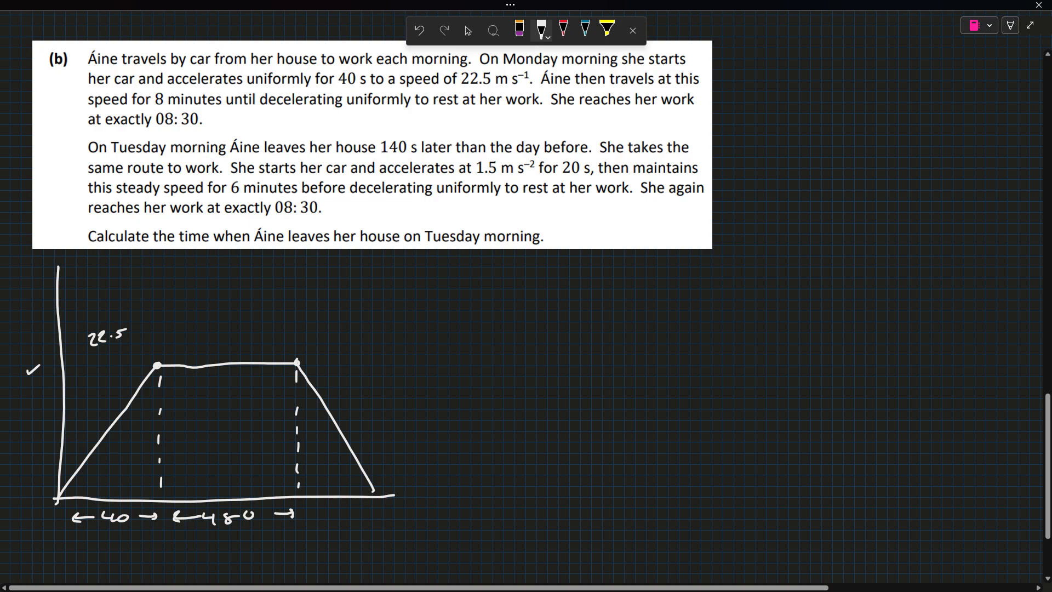
pyautogui.moveTo(338, 508); pyautogui.dragTo(343, 511)
pyautogui.moveTo(346, 515)
pyautogui.mouseDown()
pyautogui.moveTo(375, 516)
pyautogui.moveTo(323, 521)
pyautogui.mouseUp()
pyautogui.moveTo(201, 566)
pyautogui.mouseDown()
pyautogui.moveTo(212, 552)
pyautogui.moveTo(234, 561)
pyautogui.moveTo(223, 571)
pyautogui.moveTo(177, 544)
pyautogui.mouseUp()
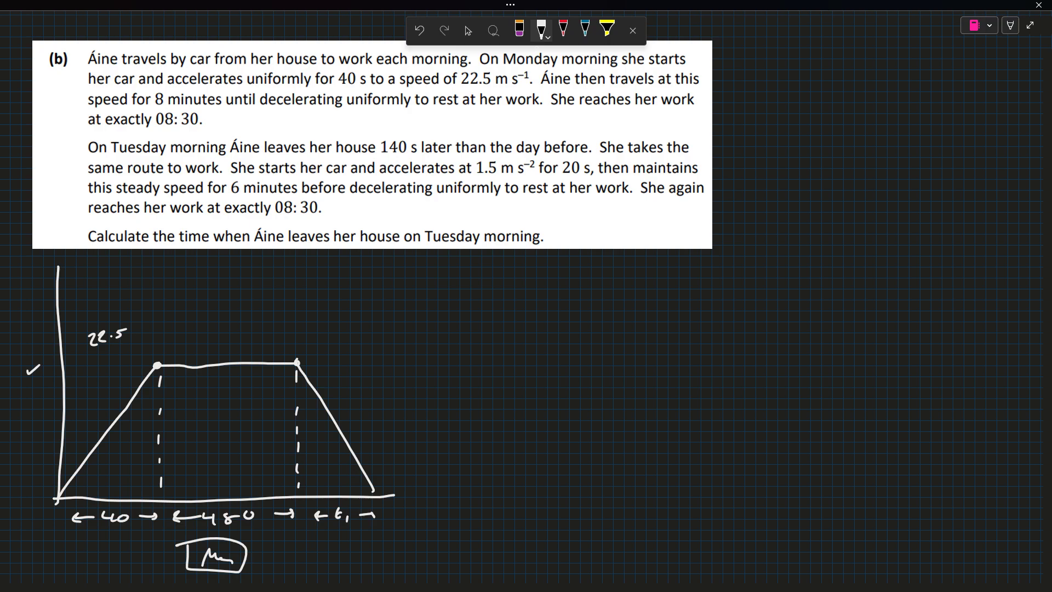
# Step: Erase the stray mark and boxed sketch, then label the first graph with an underlined red M
pyautogui.click(468, 31)
pyautogui.scroll(-3, 518, 244)
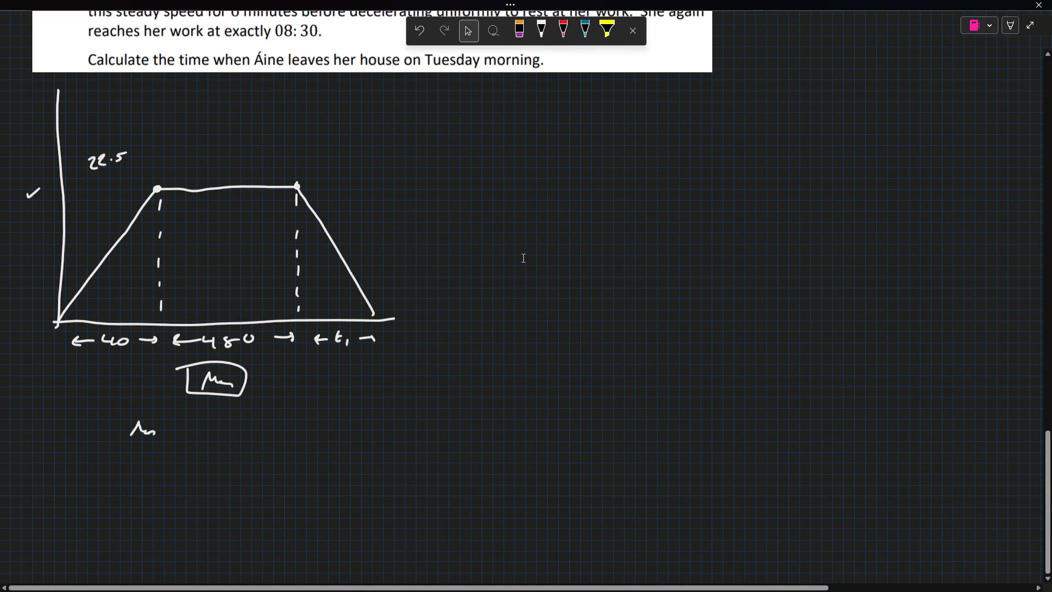
pyautogui.click(566, 31)
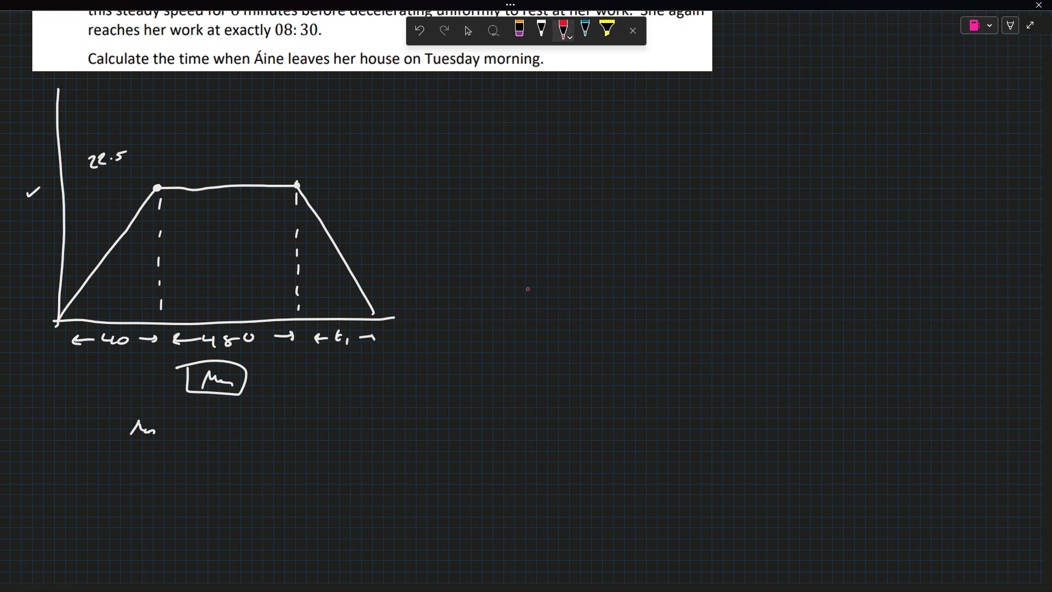
pyautogui.click(519, 31)
pyautogui.click(148, 431)
pyautogui.moveTo(181, 373); pyautogui.dragTo(241, 384)
pyautogui.click(564, 31)
pyautogui.moveTo(181, 89); pyautogui.dragTo(190, 105)
pyautogui.moveTo(173, 112); pyautogui.dragTo(199, 111)
# Step: Write Monday's total time T = 40 + 480 + t₁ in white
pyautogui.click(541, 31)
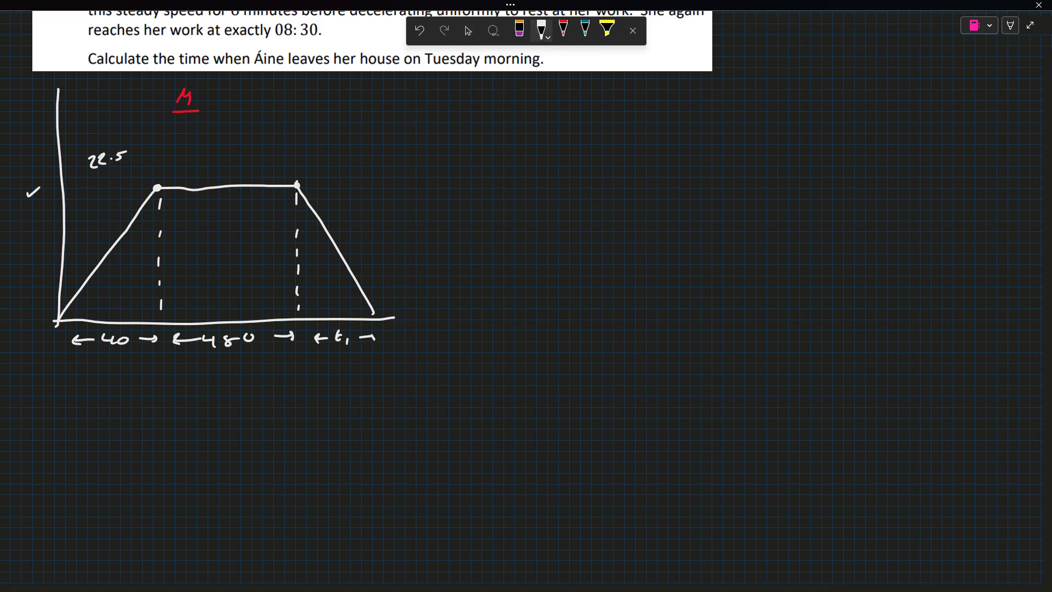
pyautogui.moveTo(67, 401)
pyautogui.mouseDown()
pyautogui.moveTo(64, 421)
pyautogui.moveTo(77, 395)
pyautogui.moveTo(98, 405)
pyautogui.mouseUp()
pyautogui.moveTo(86, 414); pyautogui.dragTo(119, 422)
pyautogui.moveTo(129, 410); pyautogui.dragTo(148, 422)
pyautogui.moveTo(145, 414); pyautogui.dragTo(172, 418)
pyautogui.moveTo(185, 405); pyautogui.dragTo(181, 420)
pyautogui.moveTo(195, 408); pyautogui.dragTo(218, 413)
pyautogui.moveTo(227, 402); pyautogui.dragTo(239, 422)
pyautogui.moveTo(65, 460); pyautogui.dragTo(65, 474)
# Step: Simplify to T = t₁ + 520 and draw axes for a second graph
pyautogui.moveTo(54, 469)
pyautogui.mouseDown()
pyautogui.moveTo(77, 456)
pyautogui.moveTo(100, 462)
pyautogui.mouseUp()
pyautogui.moveTo(89, 472); pyautogui.dragTo(127, 470)
pyautogui.moveTo(121, 461)
pyautogui.mouseDown()
pyautogui.moveTo(134, 458)
pyautogui.moveTo(138, 473)
pyautogui.mouseUp()
pyautogui.moveTo(153, 454)
pyautogui.mouseDown()
pyautogui.moveTo(154, 467)
pyautogui.moveTo(161, 459)
pyautogui.mouseUp()
pyautogui.moveTo(179, 454)
pyautogui.mouseDown()
pyautogui.moveTo(166, 467)
pyautogui.moveTo(197, 466)
pyautogui.mouseUp()
pyautogui.moveTo(205, 455); pyautogui.dragTo(203, 456)
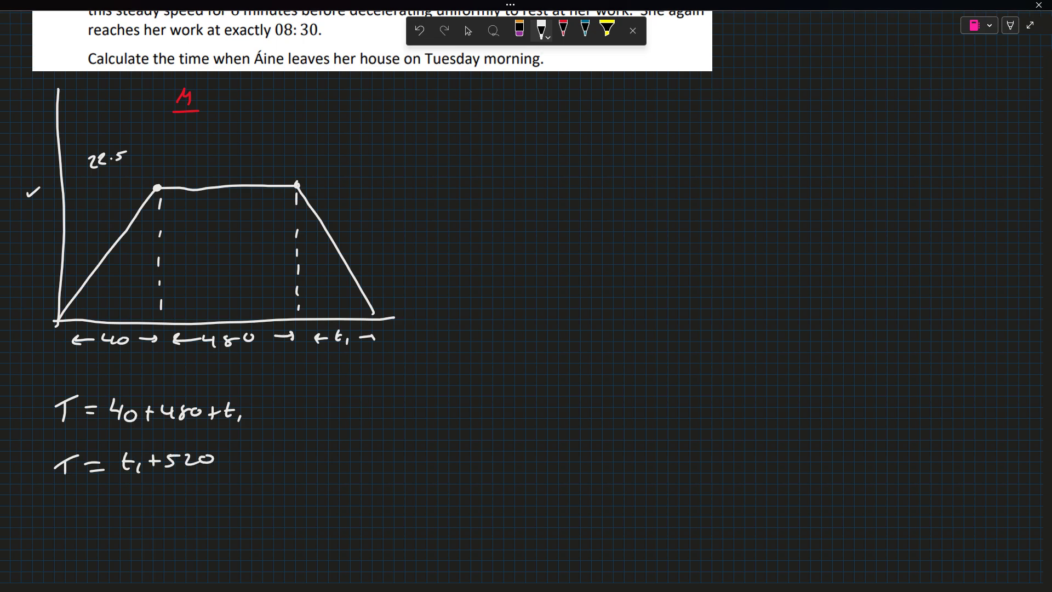
pyautogui.moveTo(473, 83); pyautogui.dragTo(467, 316)
pyautogui.moveTo(465, 317); pyautogui.dragTo(770, 303)
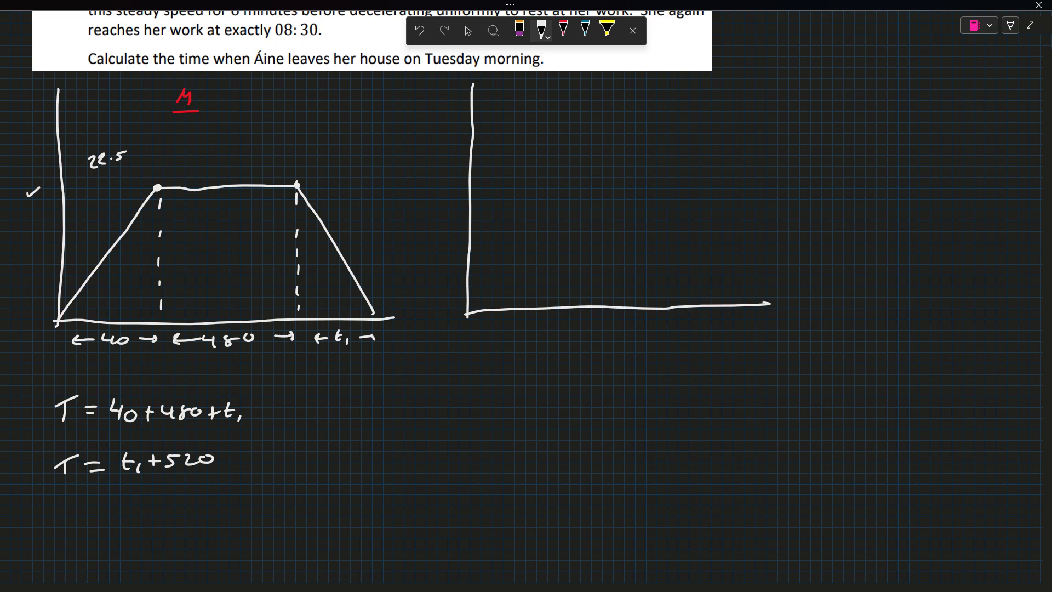
# Step: Write an underlined red T above the second graph
pyautogui.press('Escape')
pyautogui.scroll(3, 511, 231)
pyautogui.click(564, 29)
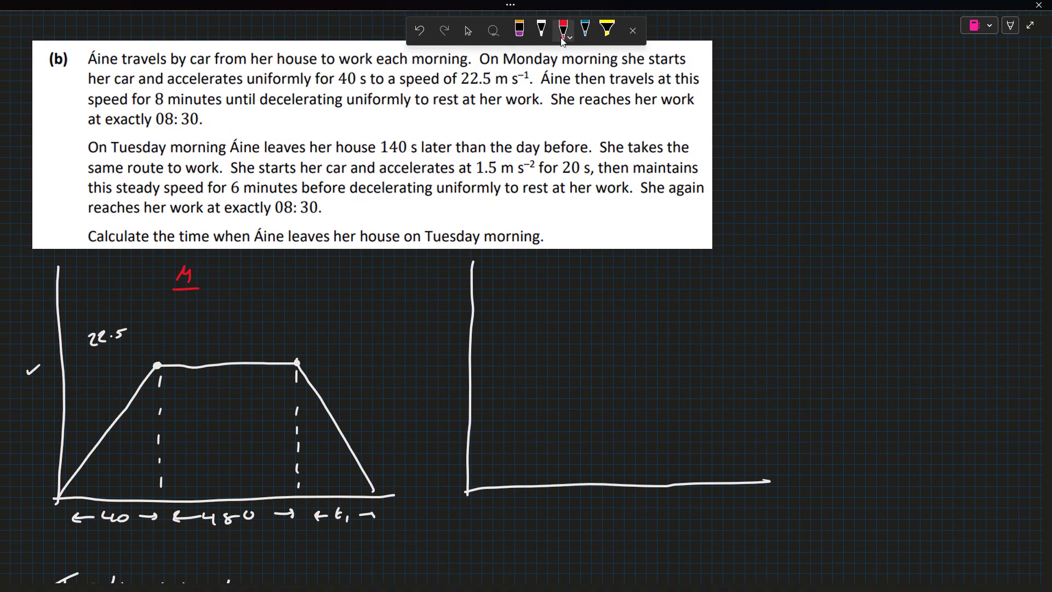
pyautogui.moveTo(746, 233); pyautogui.dragTo(766, 227)
pyautogui.moveTo(757, 230); pyautogui.dragTo(765, 245)
# Step: In white ink, draw Tuesday's acceleration line with a dashed drop to the axis labelled 20
pyautogui.click(539, 34)
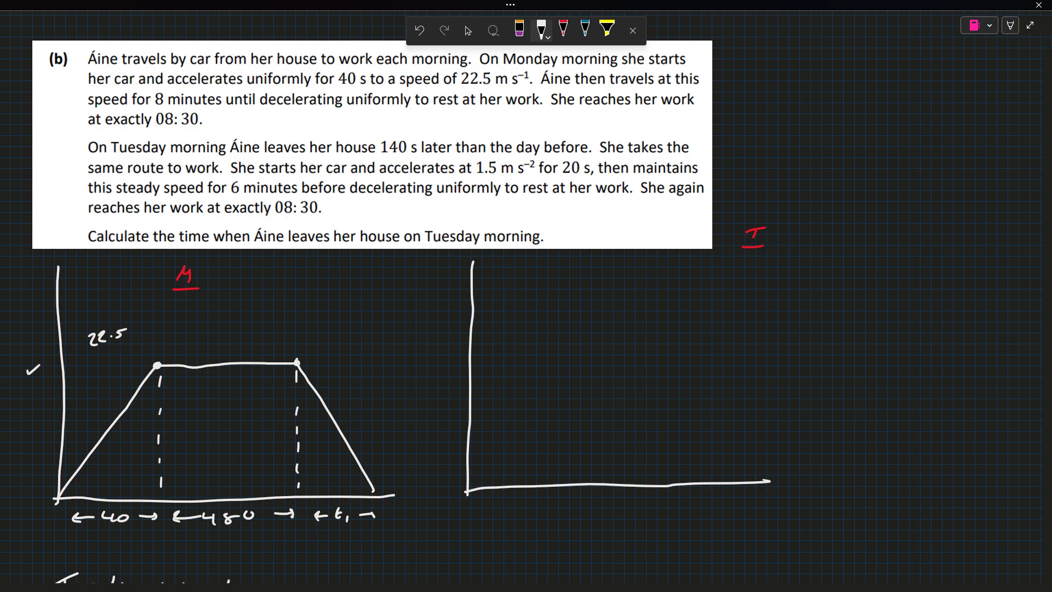
pyautogui.moveTo(467, 489); pyautogui.dragTo(563, 369)
pyautogui.moveTo(536, 332); pyautogui.dragTo(544, 329)
pyautogui.moveTo(568, 386); pyautogui.dragTo(569, 395)
pyautogui.moveTo(570, 409); pyautogui.dragTo(567, 439)
pyautogui.moveTo(570, 452); pyautogui.dragTo(569, 463)
pyautogui.moveTo(570, 471); pyautogui.dragTo(536, 510)
pyautogui.moveTo(543, 504); pyautogui.dragTo(548, 509)
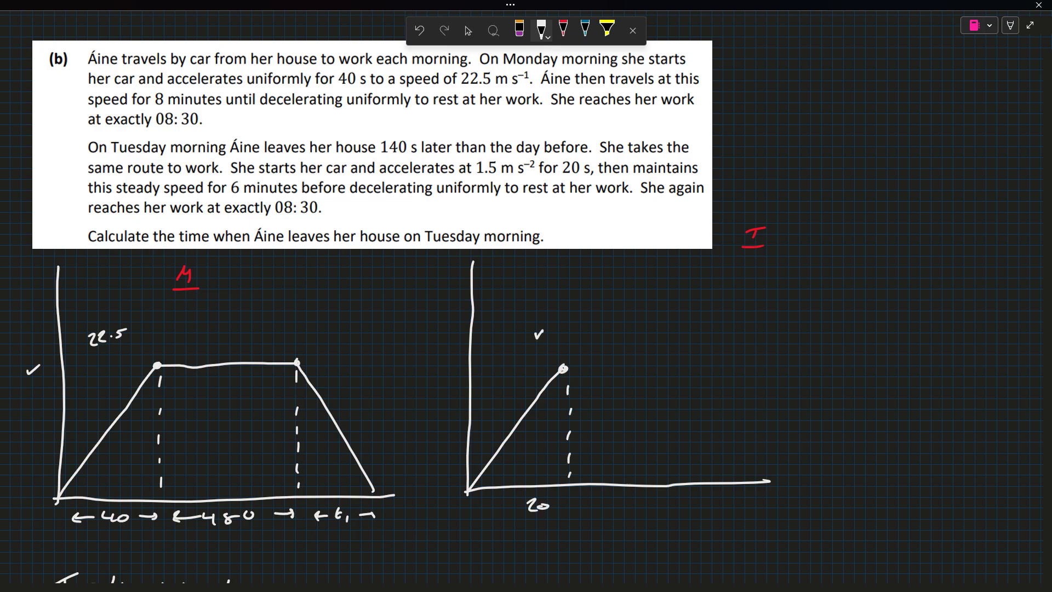
# Step: Draw Tuesday's constant-speed section with a dashed drop, labelled 360
pyautogui.moveTo(564, 368)
pyautogui.mouseDown()
pyautogui.moveTo(681, 362)
pyautogui.moveTo(680, 411)
pyautogui.mouseUp()
pyautogui.moveTo(683, 430); pyautogui.dragTo(684, 440)
pyautogui.moveTo(683, 451); pyautogui.dragTo(683, 462)
pyautogui.moveTo(617, 500); pyautogui.dragTo(618, 513)
pyautogui.moveTo(639, 501)
pyautogui.mouseDown()
pyautogui.moveTo(636, 511)
pyautogui.moveTo(647, 505)
pyautogui.mouseUp()
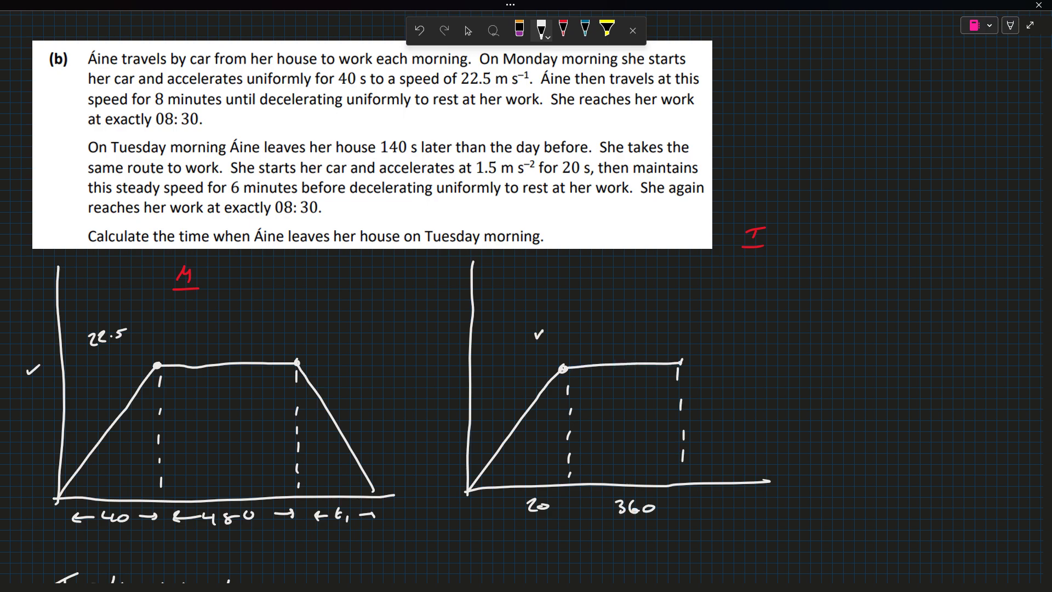
# Step: Draw the deceleration line down to the axis labelled t₂, with arrows marking 20, 360 and t₂
pyautogui.moveTo(682, 361)
pyautogui.mouseDown()
pyautogui.moveTo(762, 477)
pyautogui.moveTo(727, 499)
pyautogui.mouseUp()
pyautogui.moveTo(731, 504); pyautogui.dragTo(738, 504)
pyautogui.moveTo(658, 500)
pyautogui.mouseDown()
pyautogui.moveTo(674, 504)
pyautogui.moveTo(479, 509)
pyautogui.mouseUp()
pyautogui.moveTo(479, 509); pyautogui.dragTo(487, 514)
pyautogui.moveTo(704, 496)
pyautogui.mouseDown()
pyautogui.moveTo(702, 508)
pyautogui.moveTo(765, 505)
pyautogui.mouseUp()
pyautogui.click(468, 31)
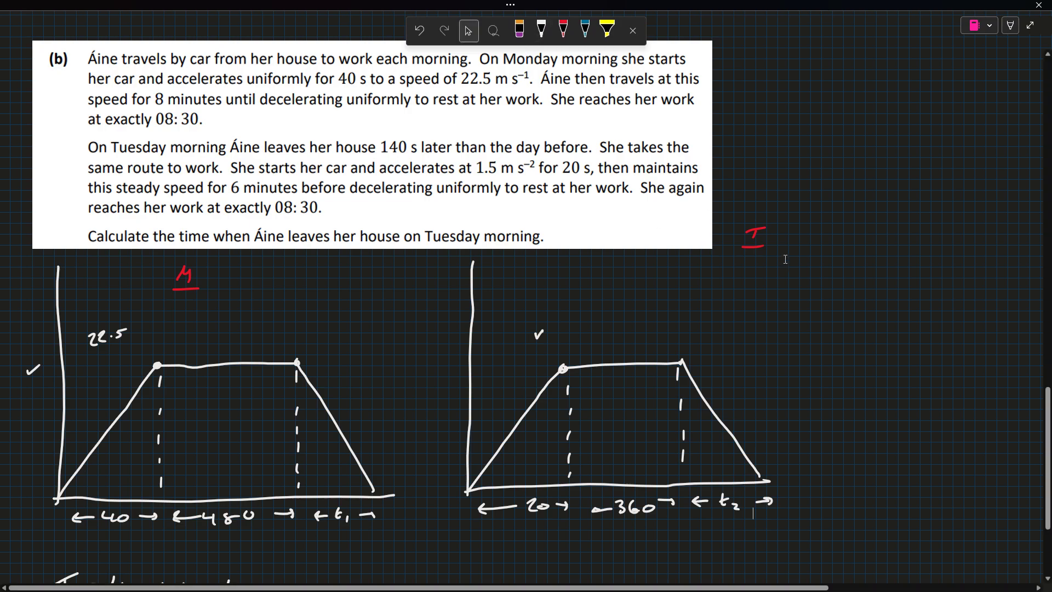
# Step: Write the s, u, v, a, t list in red with values u = 0 and t = 20 in white
pyautogui.scroll(-3, 639, 167)
pyautogui.click(563, 31)
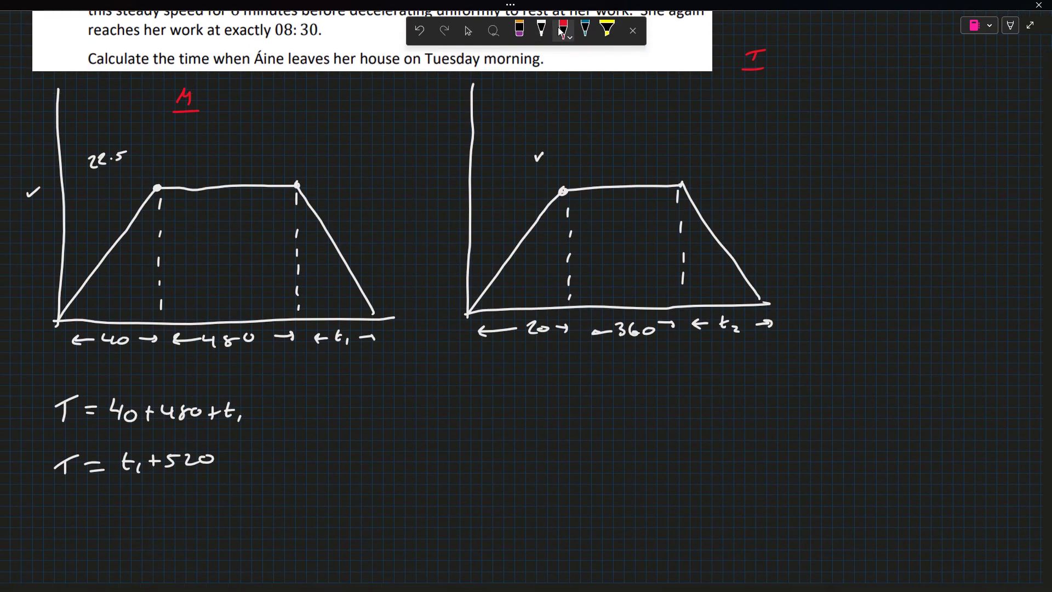
pyautogui.moveTo(467, 363); pyautogui.dragTo(468, 406)
pyautogui.moveTo(455, 433); pyautogui.dragTo(465, 433)
pyautogui.click(541, 28)
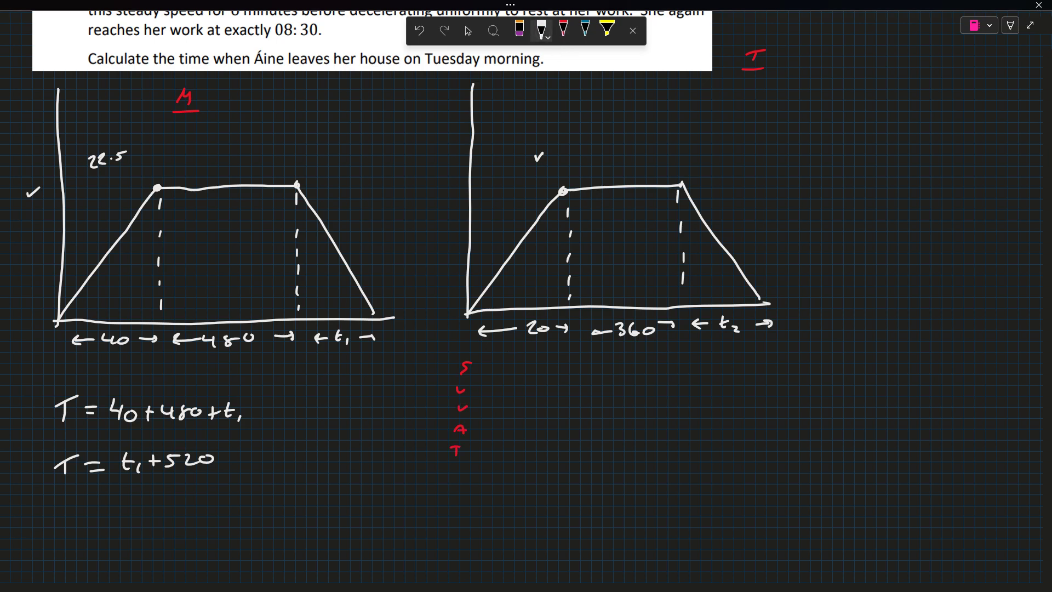
pyautogui.moveTo(483, 400); pyautogui.dragTo(486, 388)
pyautogui.moveTo(482, 446)
pyautogui.mouseDown()
pyautogui.moveTo(498, 446)
pyautogui.moveTo(489, 432)
pyautogui.mouseUp()
# Step: Write the equation v = u+at and begin substituting on the next line
pyautogui.moveTo(569, 377); pyautogui.dragTo(612, 378)
pyautogui.moveTo(621, 369)
pyautogui.mouseDown()
pyautogui.moveTo(620, 382)
pyautogui.moveTo(628, 375)
pyautogui.mouseUp()
pyautogui.moveTo(637, 372); pyautogui.dragTo(648, 382)
pyautogui.moveTo(641, 375); pyautogui.dragTo(656, 374)
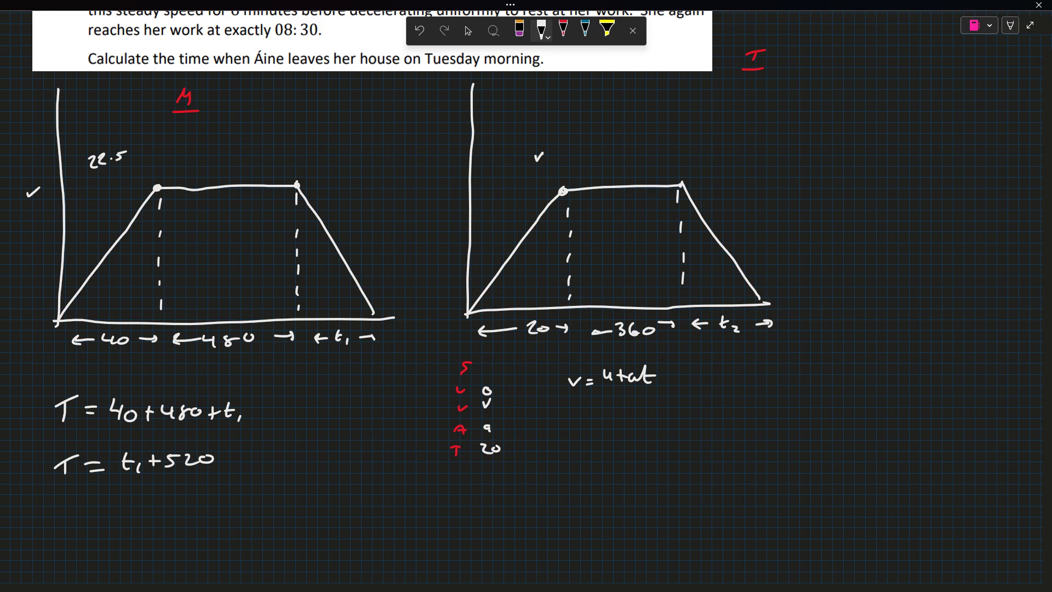
pyautogui.moveTo(568, 405); pyautogui.dragTo(581, 405)
pyautogui.moveTo(587, 407); pyautogui.dragTo(596, 412)
pyautogui.moveTo(612, 403); pyautogui.dragTo(634, 415)
pyautogui.moveTo(629, 410); pyautogui.dragTo(639, 409)
# Step: Undo the mistaken strokes and correct the acceleration value to 1.5
pyautogui.hotkey('ctrl', 'z')
pyautogui.hotkey('ctrl', 'z')
pyautogui.hotkey('ctrl', 'z')
pyautogui.scroll(3, 527, 219)
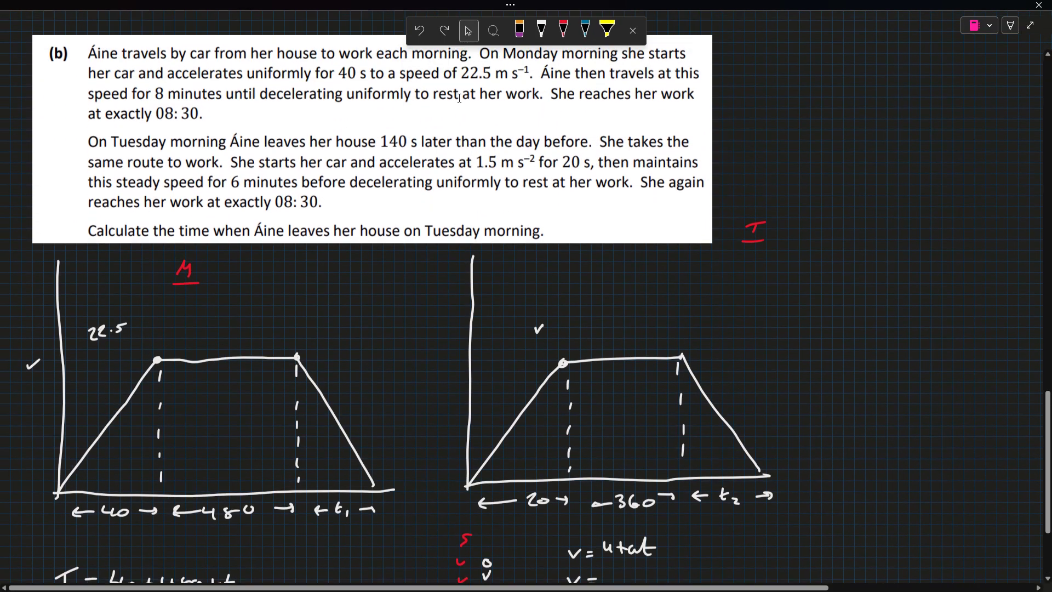
pyautogui.scroll(-3, 528, 106)
pyautogui.click(468, 31)
pyautogui.click(519, 30)
pyautogui.hotkey('ctrl', 'z')
pyautogui.click(542, 30)
pyautogui.moveTo(480, 427); pyautogui.dragTo(480, 437)
pyautogui.click(486, 434)
pyautogui.moveTo(491, 427)
pyautogui.mouseDown()
pyautogui.moveTo(490, 437)
pyautogui.moveTo(501, 425)
pyautogui.mouseUp()
# Step: Substitute the values as v = 0 + 20(1.5)
pyautogui.moveTo(614, 404); pyautogui.dragTo(613, 404)
pyautogui.moveTo(631, 403); pyautogui.dragTo(635, 409)
pyautogui.moveTo(638, 405); pyautogui.dragTo(651, 407)
pyautogui.moveTo(664, 405); pyautogui.dragTo(661, 414)
pyautogui.moveTo(670, 405)
pyautogui.mouseDown()
pyautogui.moveTo(669, 414)
pyautogui.moveTo(685, 414)
pyautogui.moveTo(697, 404)
pyautogui.mouseUp()
pyautogui.moveTo(702, 396); pyautogui.dragTo(702, 415)
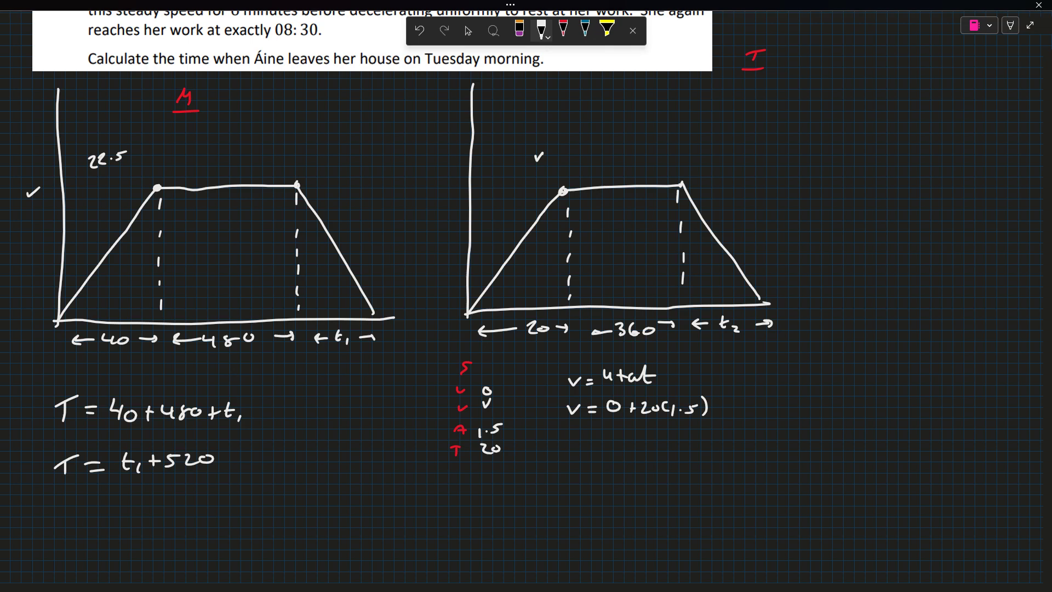
# Step: Write the result v = 30 and label the top speed 30 on the second graph
pyautogui.moveTo(593, 443)
pyautogui.mouseDown()
pyautogui.moveTo(598, 454)
pyautogui.moveTo(605, 445)
pyautogui.mouseUp()
pyautogui.moveTo(612, 446); pyautogui.dragTo(622, 445)
pyautogui.moveTo(616, 453); pyautogui.dragTo(634, 454)
pyautogui.moveTo(657, 441)
pyautogui.mouseDown()
pyautogui.moveTo(650, 447)
pyautogui.moveTo(657, 440)
pyautogui.mouseUp()
pyautogui.click(519, 31)
pyautogui.click(542, 30)
pyautogui.moveTo(532, 160); pyautogui.dragTo(531, 177)
pyautogui.moveTo(558, 165); pyautogui.dragTo(561, 167)
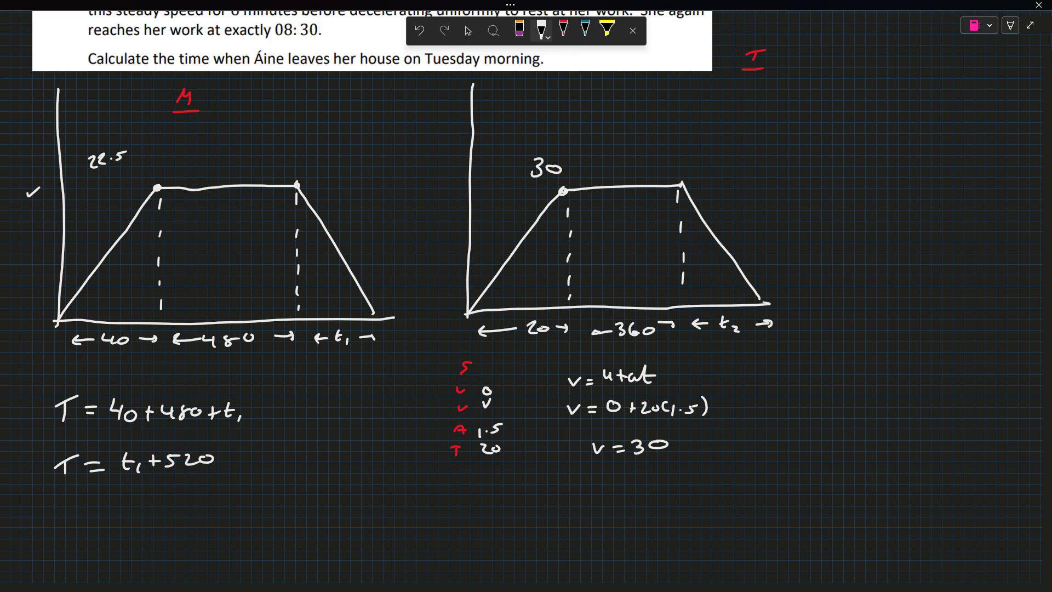
# Step: Write T - 140 = 20 + 360 + t₂
pyautogui.moveTo(472, 491)
pyautogui.mouseDown()
pyautogui.moveTo(481, 507)
pyautogui.moveTo(519, 502)
pyautogui.mouseUp()
pyautogui.moveTo(529, 484); pyautogui.dragTo(540, 502)
pyautogui.moveTo(549, 487); pyautogui.dragTo(636, 497)
pyautogui.moveTo(638, 491); pyautogui.dragTo(680, 494)
pyautogui.moveTo(700, 480)
pyautogui.mouseDown()
pyautogui.moveTo(693, 489)
pyautogui.moveTo(729, 494)
pyautogui.mouseUp()
pyautogui.moveTo(722, 488); pyautogui.dragTo(735, 487)
pyautogui.moveTo(747, 473)
pyautogui.mouseDown()
pyautogui.moveTo(748, 487)
pyautogui.moveTo(757, 478)
pyautogui.mouseUp()
pyautogui.moveTo(760, 482); pyautogui.dragTo(766, 487)
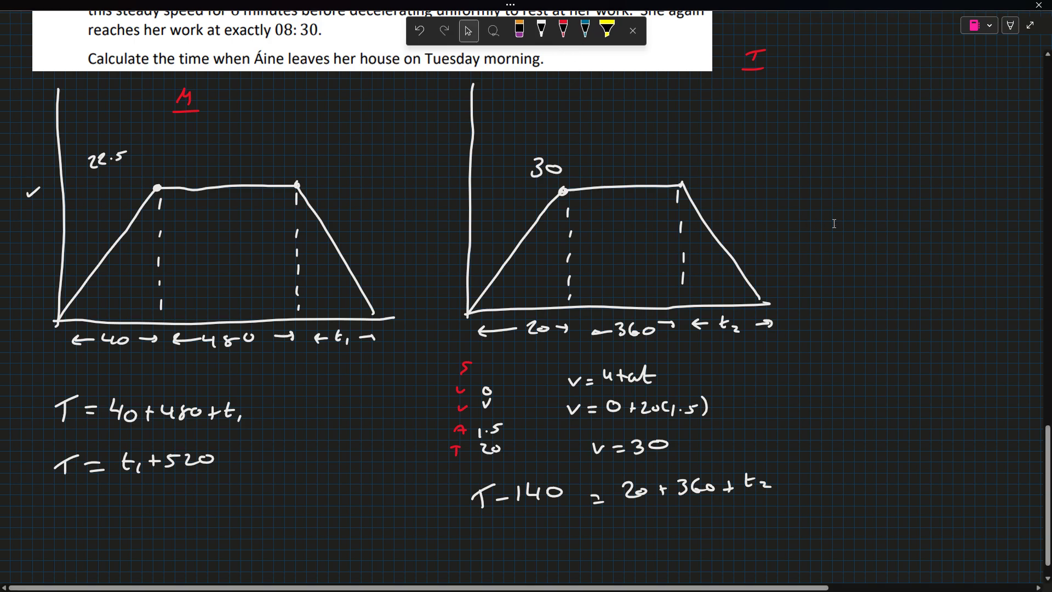
# Step: Write T = t₂ + 520 on the line below T - 140
pyautogui.scroll(-3, 800, 210)
pyautogui.click(520, 362)
pyautogui.moveTo(520, 365); pyautogui.dragTo(521, 379)
pyautogui.moveTo(516, 363); pyautogui.dragTo(538, 360)
pyautogui.moveTo(541, 370); pyautogui.dragTo(554, 377)
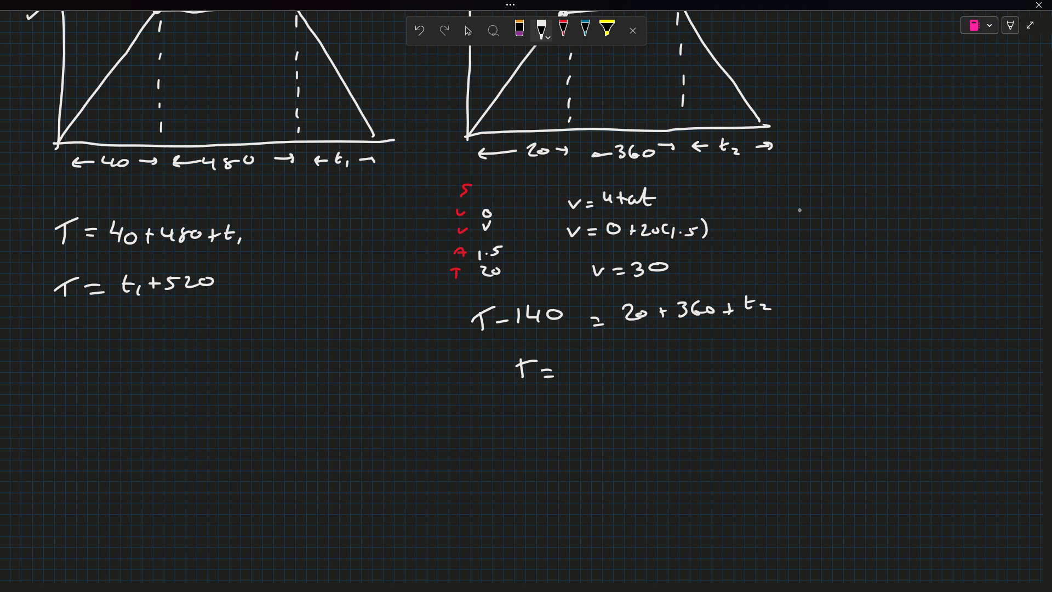
pyautogui.moveTo(583, 359)
pyautogui.mouseDown()
pyautogui.moveTo(585, 384)
pyautogui.moveTo(594, 370)
pyautogui.mouseUp()
pyautogui.moveTo(592, 377)
pyautogui.mouseDown()
pyautogui.moveTo(604, 382)
pyautogui.moveTo(623, 368)
pyautogui.mouseUp()
pyautogui.moveTo(616, 364)
pyautogui.mouseDown()
pyautogui.moveTo(617, 376)
pyautogui.moveTo(630, 373)
pyautogui.mouseUp()
pyautogui.moveTo(647, 360)
pyautogui.mouseDown()
pyautogui.moveTo(657, 370)
pyautogui.moveTo(672, 359)
pyautogui.mouseUp()
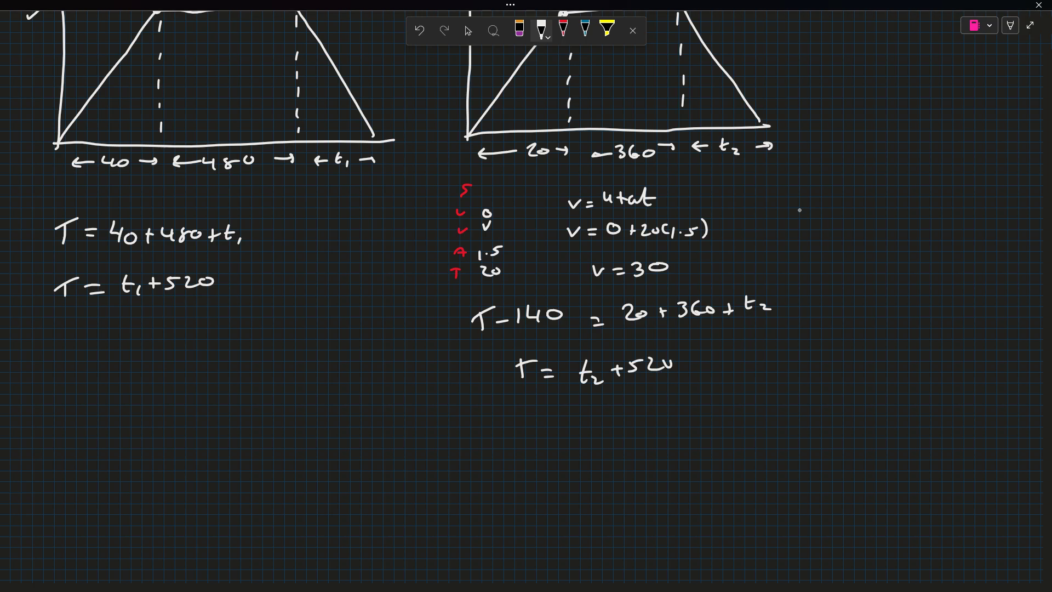
# Step: Draw an arrow linking to T = t₁ + 520 and write t₁ = t₂ below Monday's working
pyautogui.moveTo(252, 301); pyautogui.dragTo(462, 374)
pyautogui.moveTo(253, 307); pyautogui.dragTo(271, 298)
pyautogui.moveTo(170, 350)
pyautogui.mouseDown()
pyautogui.moveTo(168, 372)
pyautogui.moveTo(178, 358)
pyautogui.mouseUp()
pyautogui.moveTo(183, 364)
pyautogui.mouseDown()
pyautogui.moveTo(185, 375)
pyautogui.moveTo(209, 357)
pyautogui.mouseUp()
pyautogui.moveTo(197, 362); pyautogui.dragTo(209, 361)
pyautogui.moveTo(222, 347)
pyautogui.mouseDown()
pyautogui.moveTo(220, 365)
pyautogui.moveTo(234, 357)
pyautogui.mouseUp()
pyautogui.moveTo(239, 361); pyautogui.dragTo(253, 374)
pyautogui.scroll(7, 644, 271)
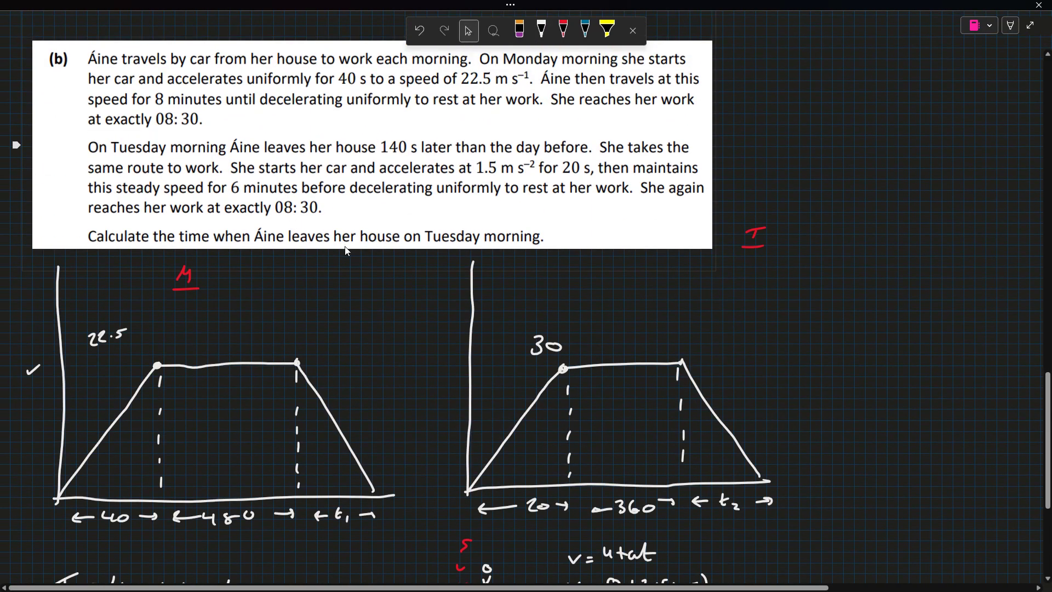
pyautogui.scroll(-4, 344, 245)
# Step: Hatch the acceleration, steady-speed and deceleration areas of Tuesday's graph in red
pyautogui.click(573, 35)
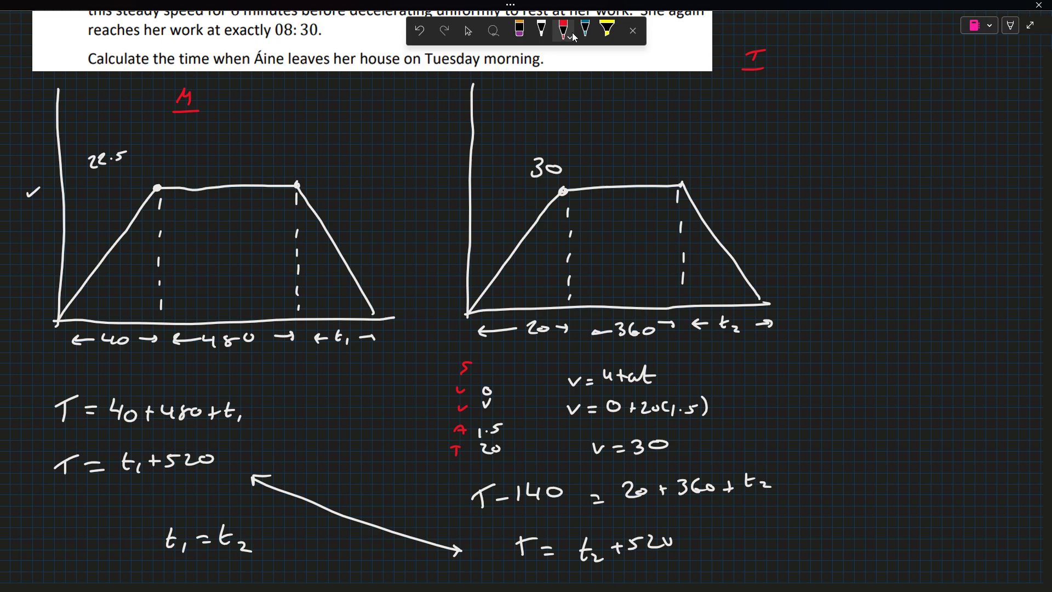
pyautogui.moveTo(487, 293)
pyautogui.mouseDown()
pyautogui.moveTo(494, 311)
pyautogui.moveTo(515, 312)
pyautogui.mouseUp()
pyautogui.moveTo(517, 262); pyautogui.dragTo(533, 306)
pyautogui.moveTo(534, 239)
pyautogui.mouseDown()
pyautogui.moveTo(552, 289)
pyautogui.moveTo(564, 256)
pyautogui.mouseUp()
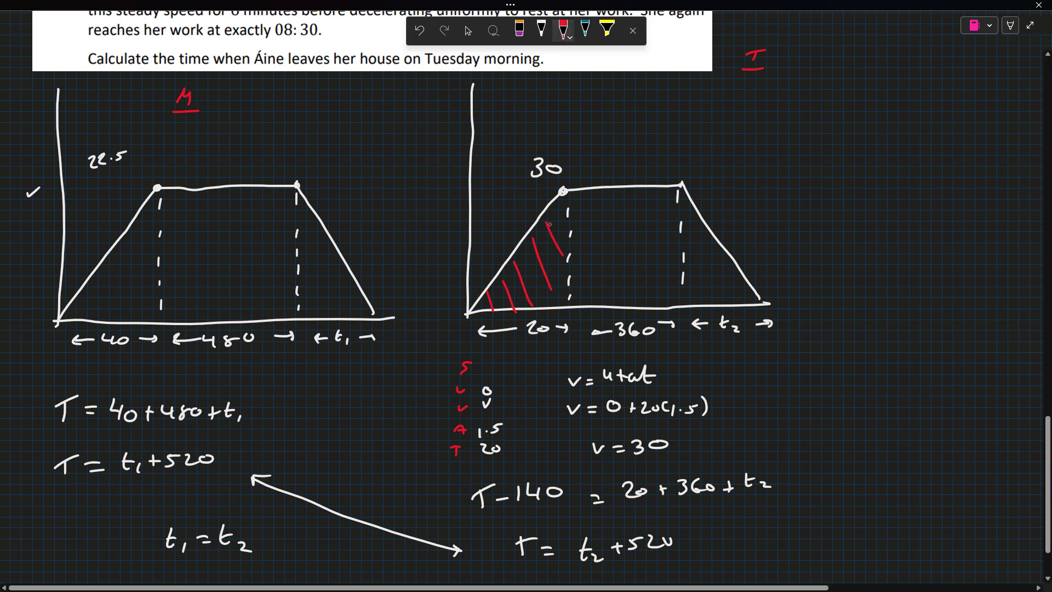
pyautogui.moveTo(575, 205)
pyautogui.mouseDown()
pyautogui.moveTo(605, 280)
pyautogui.moveTo(634, 290)
pyautogui.mouseUp()
pyautogui.moveTo(627, 200); pyautogui.dragTo(660, 285)
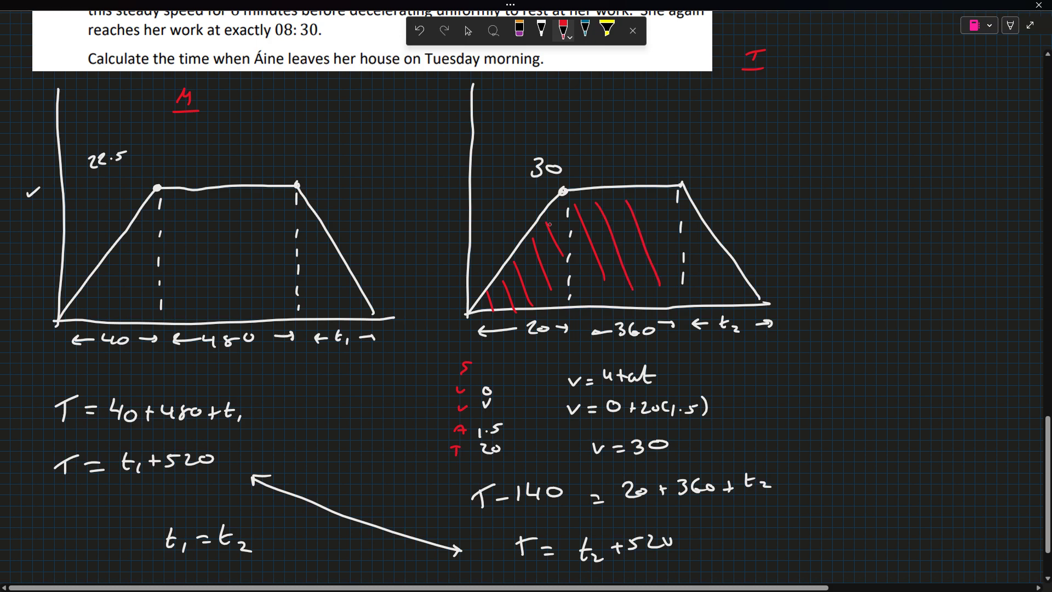
pyautogui.moveTo(697, 236); pyautogui.dragTo(729, 292)
pyautogui.moveTo(690, 263); pyautogui.dragTo(719, 300)
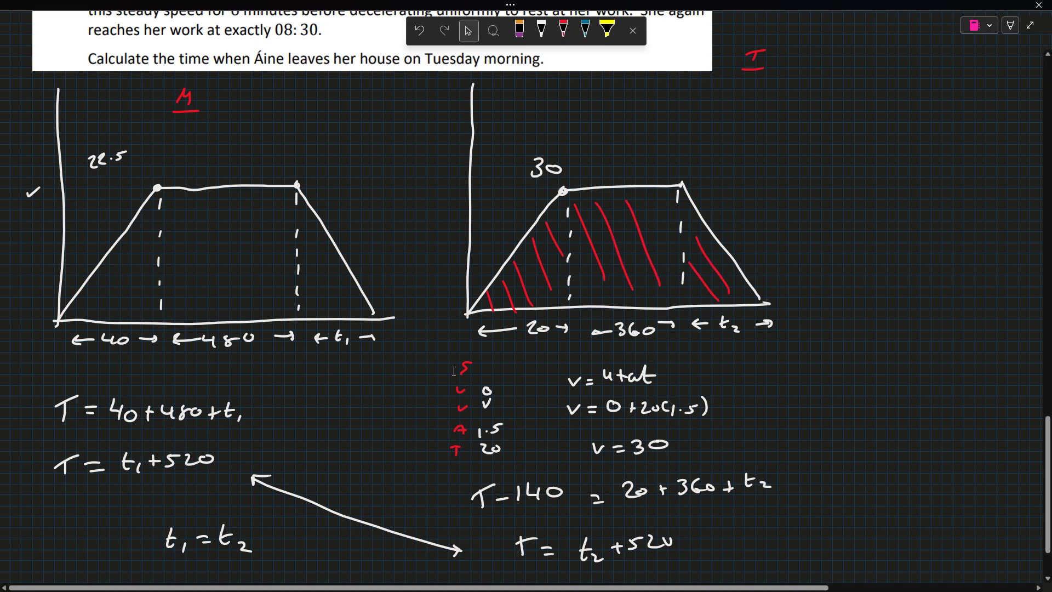
# Step: Hatch the whole area under Monday's graph in red
pyautogui.scroll(-3, 449, 359)
pyautogui.click(542, 30)
pyautogui.scroll(6, 620, 387)
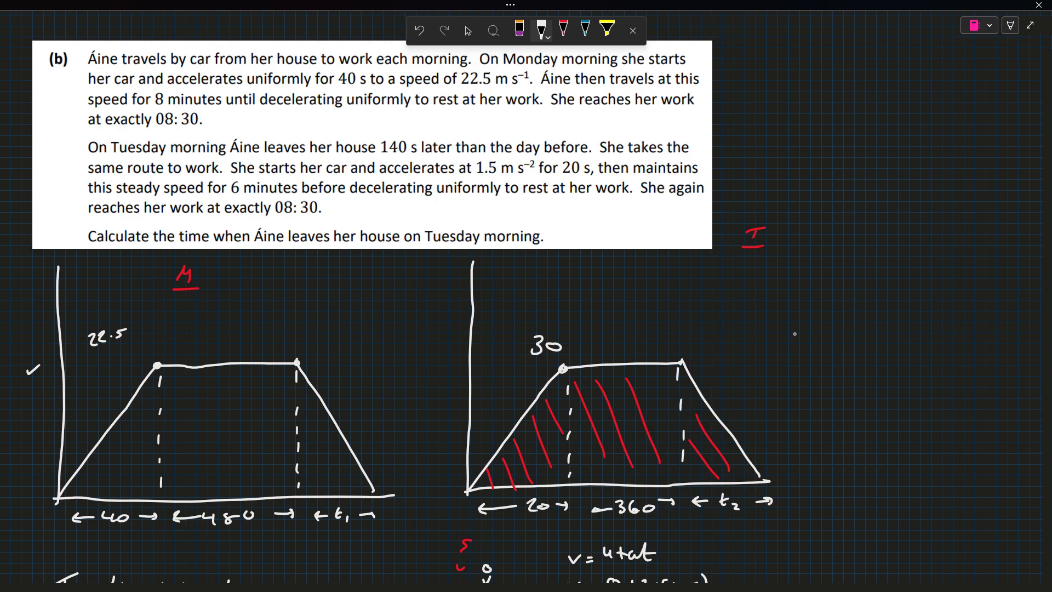
pyautogui.scroll(-3, 795, 333)
pyautogui.click(570, 30)
pyautogui.moveTo(80, 298); pyautogui.dragTo(88, 324)
pyautogui.moveTo(96, 288); pyautogui.dragTo(112, 322)
pyautogui.moveTo(114, 255); pyautogui.dragTo(137, 317)
pyautogui.moveTo(134, 220); pyautogui.dragTo(171, 310)
pyautogui.moveTo(165, 204); pyautogui.dragTo(200, 303)
pyautogui.moveTo(203, 206); pyautogui.dragTo(234, 301)
pyautogui.moveTo(238, 200); pyautogui.dragTo(280, 301)
pyautogui.moveTo(286, 220); pyautogui.dragTo(321, 305)
pyautogui.moveTo(327, 249); pyautogui.dragTo(345, 300)
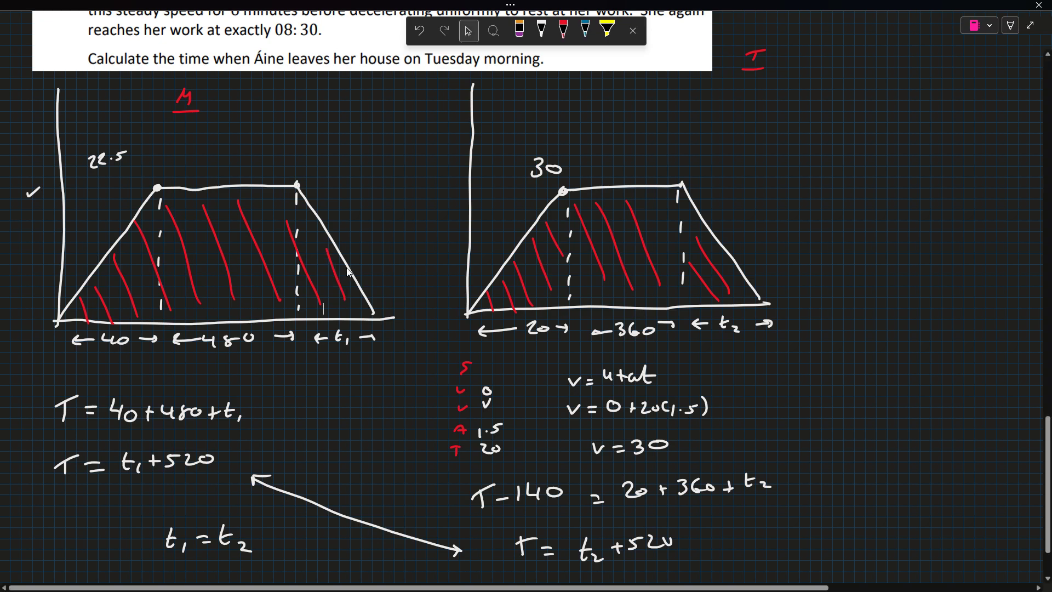
# Step: In white ink, draw a circled M at the left below the equations
pyautogui.click(541, 30)
pyautogui.scroll(-3, 430, 259)
pyautogui.scroll(-1, 429, 259)
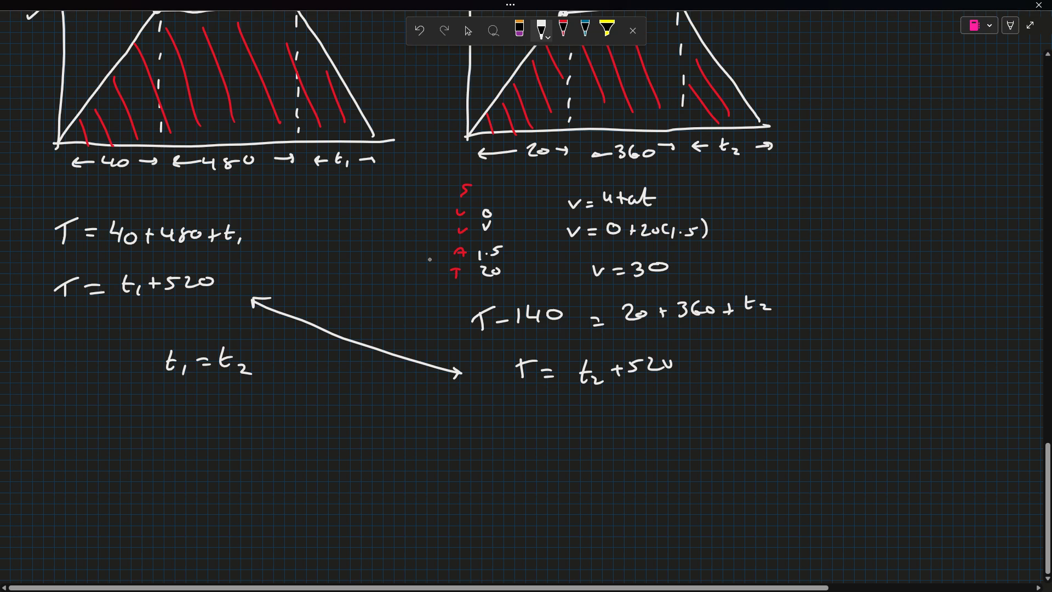
pyautogui.moveTo(50, 449); pyautogui.dragTo(59, 434)
pyautogui.scroll(5, 398, 330)
pyautogui.scroll(-5, 398, 329)
# Step: Write Monday's area terms in white ink, reaching 10800
pyautogui.moveTo(113, 438); pyautogui.dragTo(115, 443)
pyautogui.moveTo(108, 451); pyautogui.dragTo(121, 451)
pyautogui.moveTo(109, 460); pyautogui.dragTo(118, 462)
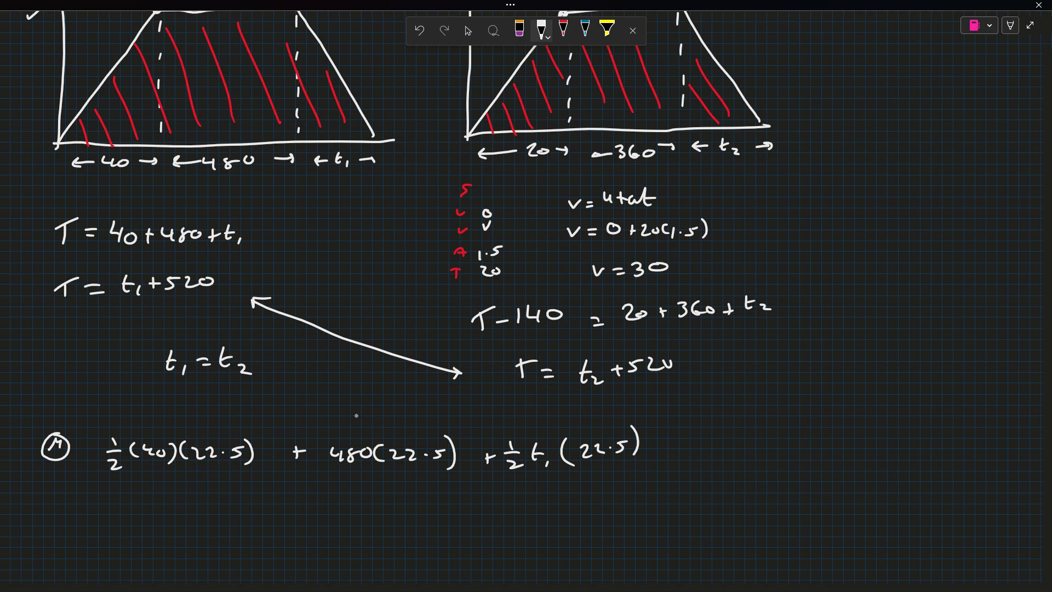
pyautogui.moveTo(161, 498); pyautogui.dragTo(173, 515)
pyautogui.moveTo(187, 500)
pyautogui.mouseDown()
pyautogui.moveTo(181, 512)
pyautogui.moveTo(200, 501)
pyautogui.mouseUp()
pyautogui.moveTo(284, 507); pyautogui.dragTo(298, 504)
pyautogui.moveTo(291, 499); pyautogui.dragTo(289, 512)
pyautogui.moveTo(336, 494); pyautogui.dragTo(339, 505)
pyautogui.moveTo(351, 496); pyautogui.dragTo(367, 501)
pyautogui.moveTo(388, 492); pyautogui.dragTo(420, 487)
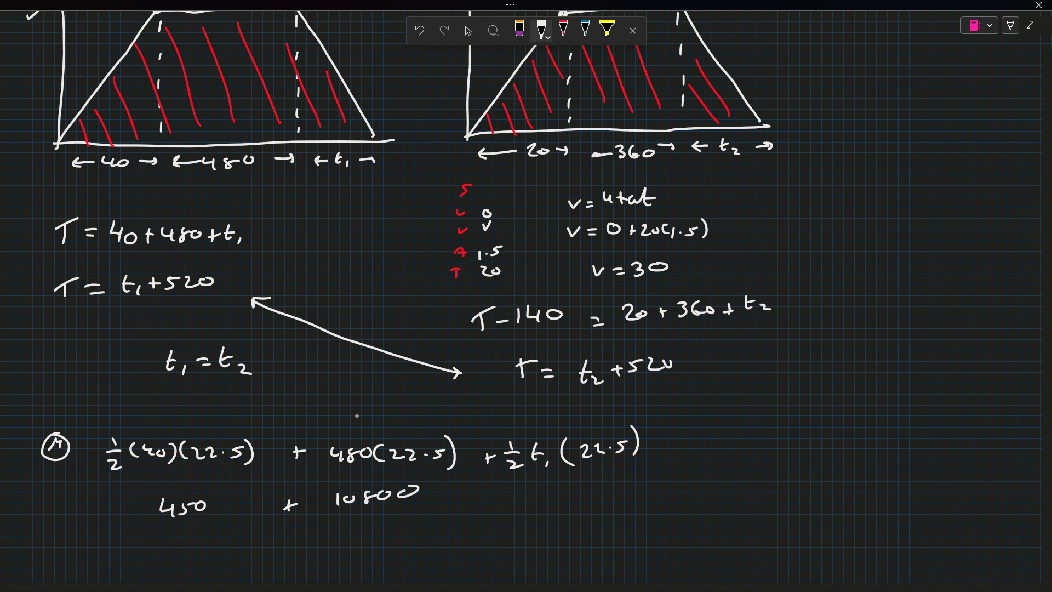
# Step: Add the 11.25t₁ term after 10800
pyautogui.moveTo(461, 486); pyautogui.dragTo(461, 500)
pyautogui.moveTo(458, 494); pyautogui.dragTo(475, 503)
pyautogui.moveTo(485, 488)
pyautogui.mouseDown()
pyautogui.moveTo(483, 504)
pyautogui.moveTo(509, 503)
pyautogui.mouseUp()
pyautogui.moveTo(522, 493)
pyautogui.mouseDown()
pyautogui.moveTo(521, 504)
pyautogui.moveTo(532, 491)
pyautogui.mouseUp()
pyautogui.moveTo(547, 484)
pyautogui.mouseDown()
pyautogui.moveTo(544, 505)
pyautogui.moveTo(549, 495)
pyautogui.mouseUp()
pyautogui.moveTo(554, 502); pyautogui.dragTo(557, 512)
pyautogui.scroll(-3, 357, 416)
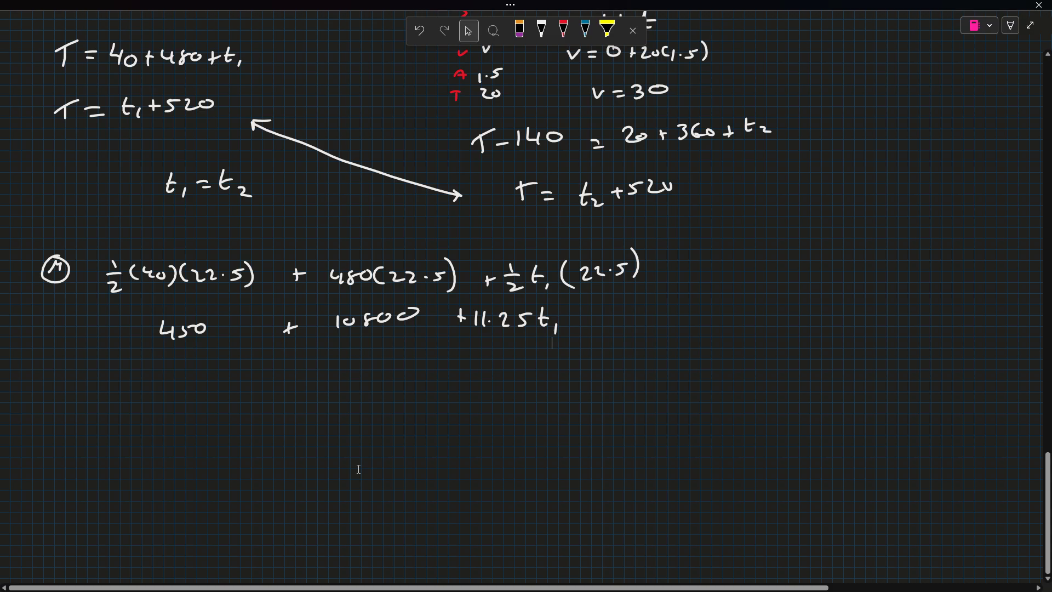
# Step: Write the simplified line 11.25t₁ + 11250 = s and underline it
pyautogui.moveTo(252, 365); pyautogui.dragTo(253, 385)
pyautogui.moveTo(262, 365)
pyautogui.mouseDown()
pyautogui.moveTo(261, 385)
pyautogui.moveTo(296, 384)
pyautogui.mouseUp()
pyautogui.click(267, 378)
pyautogui.moveTo(317, 360)
pyautogui.mouseDown()
pyautogui.moveTo(314, 382)
pyautogui.moveTo(320, 373)
pyautogui.mouseUp()
pyautogui.moveTo(331, 376)
pyautogui.mouseDown()
pyautogui.moveTo(329, 387)
pyautogui.moveTo(343, 381)
pyautogui.mouseUp()
pyautogui.moveTo(337, 374); pyautogui.dragTo(364, 378)
pyautogui.moveTo(371, 361)
pyautogui.mouseDown()
pyautogui.moveTo(371, 378)
pyautogui.moveTo(391, 377)
pyautogui.mouseUp()
pyautogui.moveTo(406, 365)
pyautogui.mouseDown()
pyautogui.moveTo(401, 378)
pyautogui.moveTo(416, 362)
pyautogui.mouseUp()
pyautogui.moveTo(425, 365); pyautogui.dragTo(458, 368)
pyautogui.moveTo(443, 374); pyautogui.dragTo(472, 376)
pyautogui.moveTo(254, 405); pyautogui.dragTo(477, 401)
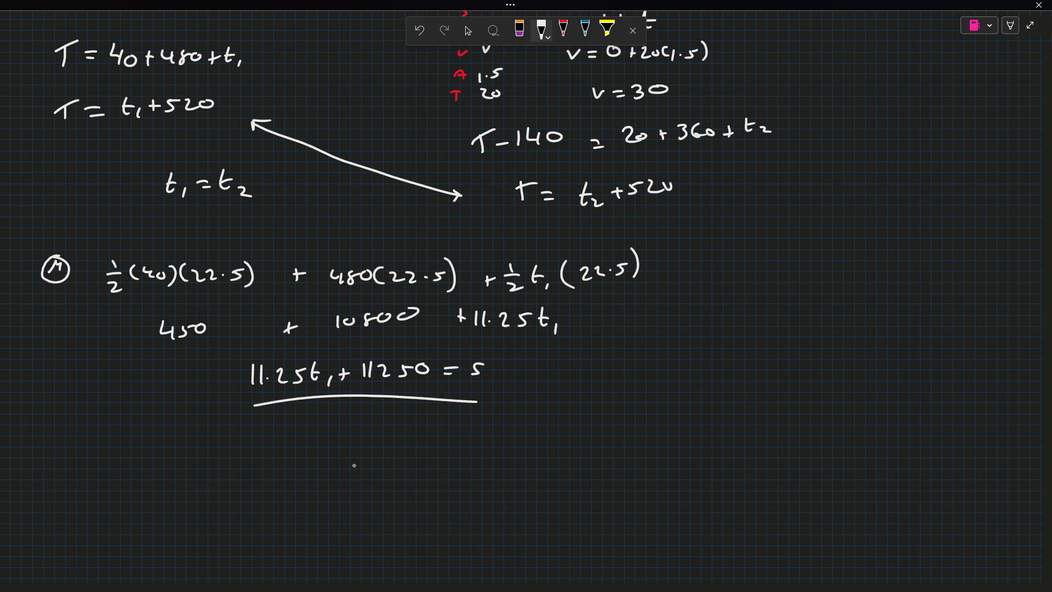
# Step: Draw a circled T below to start Tuesday's working
pyautogui.moveTo(59, 439); pyautogui.dragTo(61, 454)
pyautogui.moveTo(54, 439)
pyautogui.mouseDown()
pyautogui.moveTo(69, 439)
pyautogui.moveTo(58, 428)
pyautogui.mouseUp()
pyautogui.press('Escape')
pyautogui.scroll(5, 521, 446)
pyautogui.scroll(1, 521, 447)
pyautogui.scroll(-6, 520, 447)
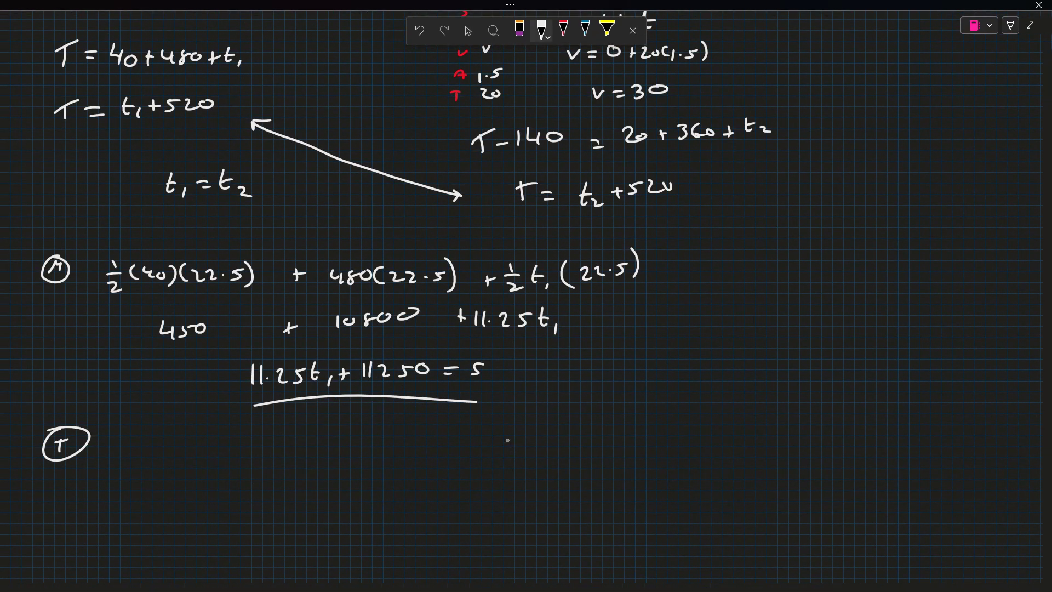
# Step: Write Tuesday's first area term ½(20)(30) followed by a plus
pyautogui.moveTo(119, 430); pyautogui.dragTo(128, 440)
pyautogui.moveTo(117, 446); pyautogui.dragTo(128, 454)
pyautogui.moveTo(138, 433)
pyautogui.mouseDown()
pyautogui.moveTo(136, 446)
pyautogui.moveTo(152, 442)
pyautogui.mouseUp()
pyautogui.moveTo(157, 436); pyautogui.dragTo(167, 447)
pyautogui.moveTo(185, 430)
pyautogui.mouseDown()
pyautogui.moveTo(188, 451)
pyautogui.moveTo(203, 442)
pyautogui.mouseUp()
pyautogui.moveTo(217, 430)
pyautogui.mouseDown()
pyautogui.moveTo(218, 457)
pyautogui.moveTo(258, 450)
pyautogui.mouseUp()
pyautogui.moveTo(255, 448); pyautogui.dragTo(273, 446)
pyautogui.press('Escape')
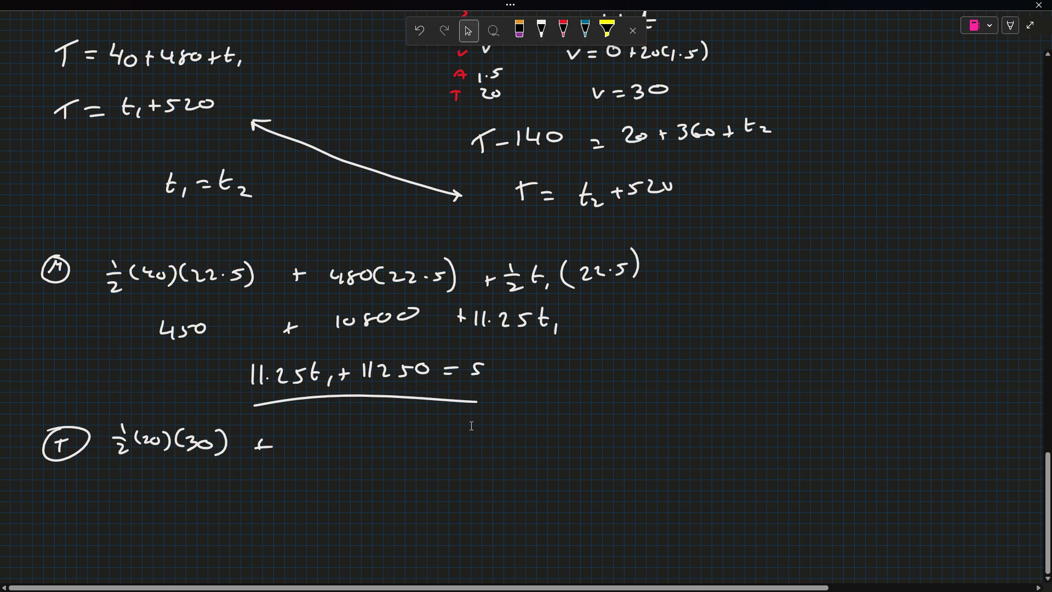
pyautogui.scroll(6, 471, 427)
pyautogui.scroll(-5, 457, 432)
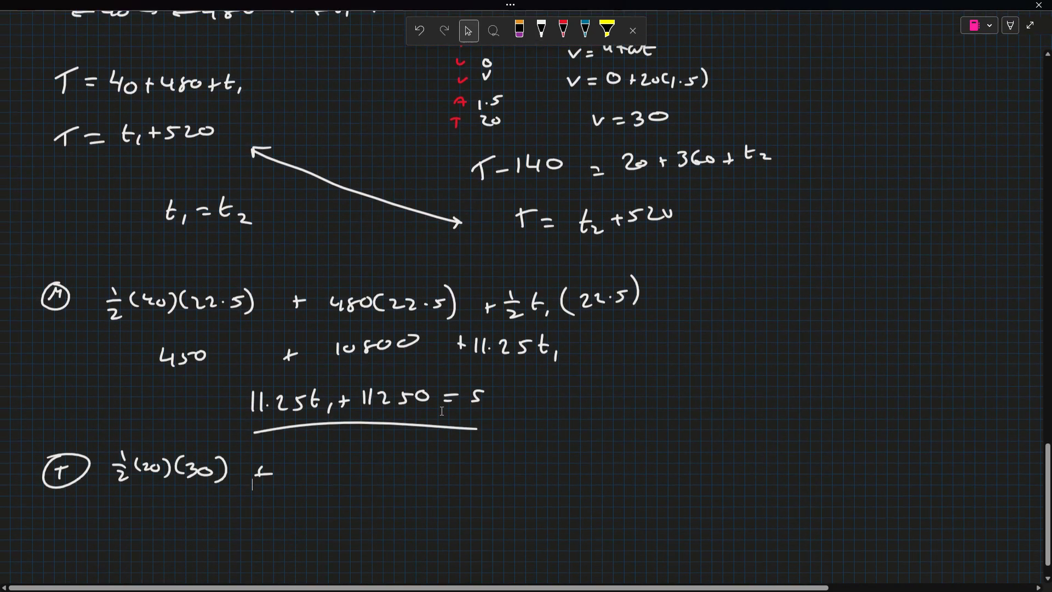
pyautogui.scroll(-1, 442, 411)
# Step: Add the 360(30) term and start the final ½ term
pyautogui.moveTo(297, 436)
pyautogui.mouseDown()
pyautogui.moveTo(299, 453)
pyautogui.moveTo(313, 451)
pyautogui.mouseUp()
pyautogui.moveTo(324, 444); pyautogui.dragTo(340, 453)
pyautogui.moveTo(351, 442)
pyautogui.mouseDown()
pyautogui.moveTo(354, 453)
pyautogui.moveTo(367, 445)
pyautogui.mouseUp()
pyautogui.moveTo(379, 433)
pyautogui.mouseDown()
pyautogui.moveTo(383, 457)
pyautogui.moveTo(429, 446)
pyautogui.mouseUp()
pyautogui.moveTo(422, 443); pyautogui.dragTo(422, 453)
pyautogui.moveTo(443, 433); pyautogui.dragTo(449, 442)
pyautogui.moveTo(440, 448); pyautogui.dragTo(464, 452)
pyautogui.moveTo(463, 443); pyautogui.dragTo(478, 442)
pyautogui.moveTo(476, 448); pyautogui.dragTo(493, 450)
# Step: Check the graph values and finish Tuesday's last area term
pyautogui.click(468, 31)
pyautogui.scroll(6, 629, 416)
pyautogui.scroll(-6, 629, 417)
pyautogui.scroll(6, 630, 416)
pyautogui.scroll(-6, 625, 411)
pyautogui.moveTo(510, 434); pyautogui.dragTo(512, 449)
pyautogui.moveTo(530, 438); pyautogui.dragTo(546, 451)
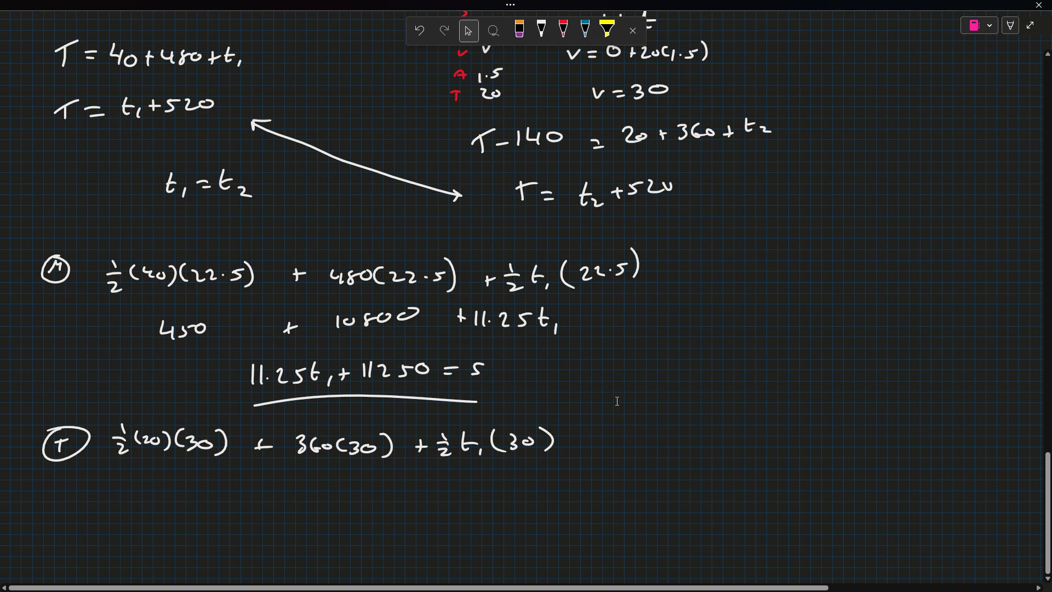
pyautogui.scroll(-3, 619, 405)
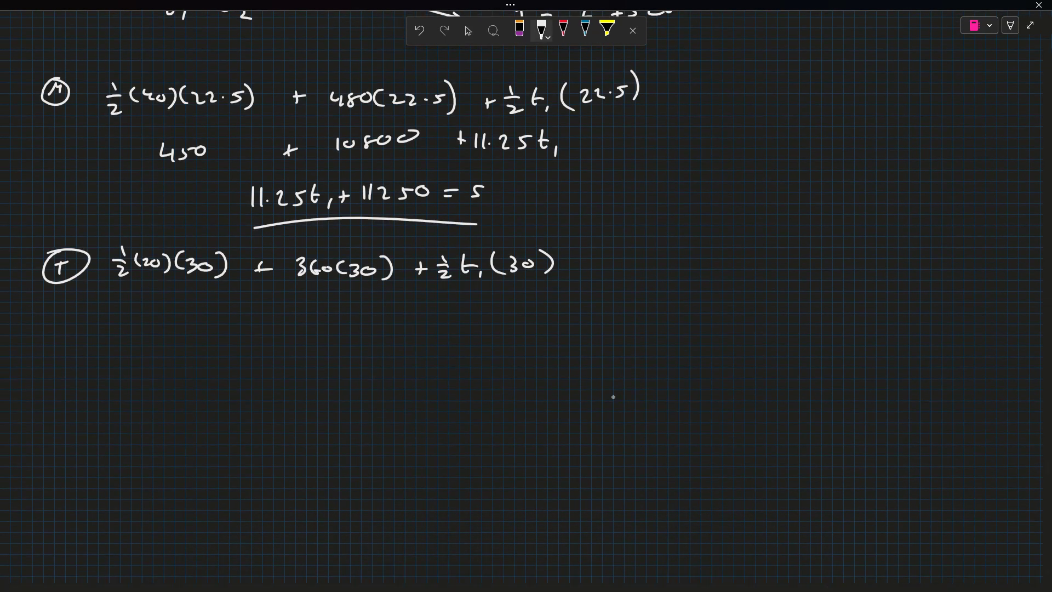
# Step: Simplify the terms to 300 + 10800 + 15t₁
pyautogui.moveTo(169, 303)
pyautogui.mouseDown()
pyautogui.moveTo(177, 318)
pyautogui.moveTo(209, 312)
pyautogui.mouseUp()
pyautogui.moveTo(269, 305); pyautogui.dragTo(268, 320)
pyautogui.moveTo(322, 308); pyautogui.dragTo(423, 321)
pyautogui.moveTo(418, 314); pyautogui.dragTo(502, 316)
pyautogui.moveTo(509, 313); pyautogui.dragTo(507, 320)
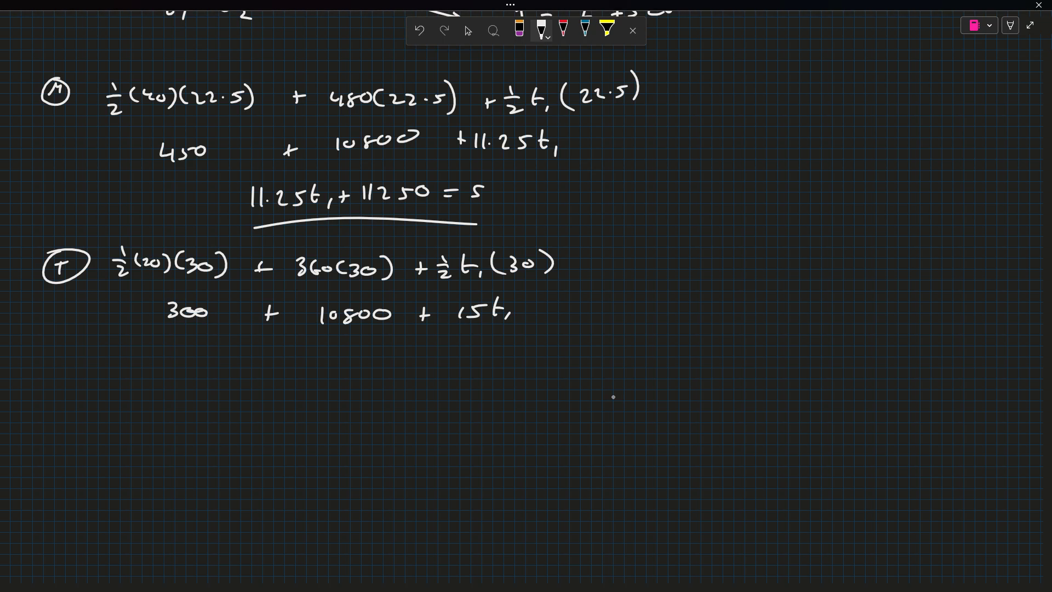
# Step: Write Tuesday's total 11100 + 15t₁ = s and underline it
pyautogui.moveTo(210, 354)
pyautogui.mouseDown()
pyautogui.moveTo(209, 377)
pyautogui.moveTo(218, 378)
pyautogui.mouseUp()
pyautogui.moveTo(241, 358)
pyautogui.mouseDown()
pyautogui.moveTo(235, 379)
pyautogui.moveTo(252, 368)
pyautogui.mouseUp()
pyautogui.moveTo(268, 366)
pyautogui.mouseDown()
pyautogui.moveTo(261, 372)
pyautogui.moveTo(269, 368)
pyautogui.mouseUp()
pyautogui.moveTo(293, 358)
pyautogui.mouseDown()
pyautogui.moveTo(289, 376)
pyautogui.moveTo(324, 379)
pyautogui.mouseUp()
pyautogui.moveTo(331, 365); pyautogui.dragTo(341, 363)
pyautogui.moveTo(352, 356); pyautogui.dragTo(348, 375)
pyautogui.moveTo(415, 360); pyautogui.dragTo(405, 374)
pyautogui.moveTo(191, 405); pyautogui.dragTo(418, 396)
# Step: Draw a curved arrow linking the Monday and Tuesday distance equations
pyautogui.moveTo(523, 202)
pyautogui.mouseDown()
pyautogui.moveTo(593, 285)
pyautogui.moveTo(488, 385)
pyautogui.mouseUp()
pyautogui.moveTo(525, 209); pyautogui.dragTo(538, 200)
pyautogui.moveTo(204, 442); pyautogui.dragTo(204, 466)
# Step: Write the left side 11.25t₁ + 11250 on the equating line
pyautogui.click(217, 460)
pyautogui.moveTo(209, 442)
pyautogui.mouseDown()
pyautogui.moveTo(211, 467)
pyautogui.moveTo(238, 463)
pyautogui.mouseUp()
pyautogui.moveTo(244, 449)
pyautogui.mouseDown()
pyautogui.moveTo(251, 464)
pyautogui.moveTo(257, 448)
pyautogui.mouseUp()
pyautogui.moveTo(267, 443)
pyautogui.mouseDown()
pyautogui.moveTo(265, 465)
pyautogui.moveTo(306, 463)
pyautogui.mouseUp()
pyautogui.moveTo(302, 456); pyautogui.dragTo(340, 468)
pyautogui.moveTo(348, 453); pyautogui.dragTo(374, 466)
pyautogui.moveTo(392, 456)
pyautogui.mouseDown()
pyautogui.moveTo(390, 465)
pyautogui.moveTo(448, 454)
pyautogui.moveTo(447, 463)
pyautogui.mouseUp()
# Step: Complete the right side as = 11100 + 15t₁
pyautogui.moveTo(457, 446); pyautogui.dragTo(458, 466)
pyautogui.moveTo(463, 449)
pyautogui.mouseDown()
pyautogui.moveTo(464, 462)
pyautogui.moveTo(484, 465)
pyautogui.mouseUp()
pyautogui.moveTo(499, 455); pyautogui.dragTo(516, 454)
pyautogui.moveTo(540, 449)
pyautogui.mouseDown()
pyautogui.moveTo(541, 463)
pyautogui.moveTo(550, 454)
pyautogui.mouseUp()
pyautogui.moveTo(556, 454); pyautogui.dragTo(556, 465)
pyautogui.moveTo(566, 449); pyautogui.dragTo(562, 466)
pyautogui.moveTo(565, 450); pyautogui.dragTo(583, 449)
pyautogui.moveTo(585, 443)
pyautogui.mouseDown()
pyautogui.moveTo(583, 467)
pyautogui.moveTo(595, 454)
pyautogui.mouseUp()
pyautogui.moveTo(597, 460); pyautogui.dragTo(595, 469)
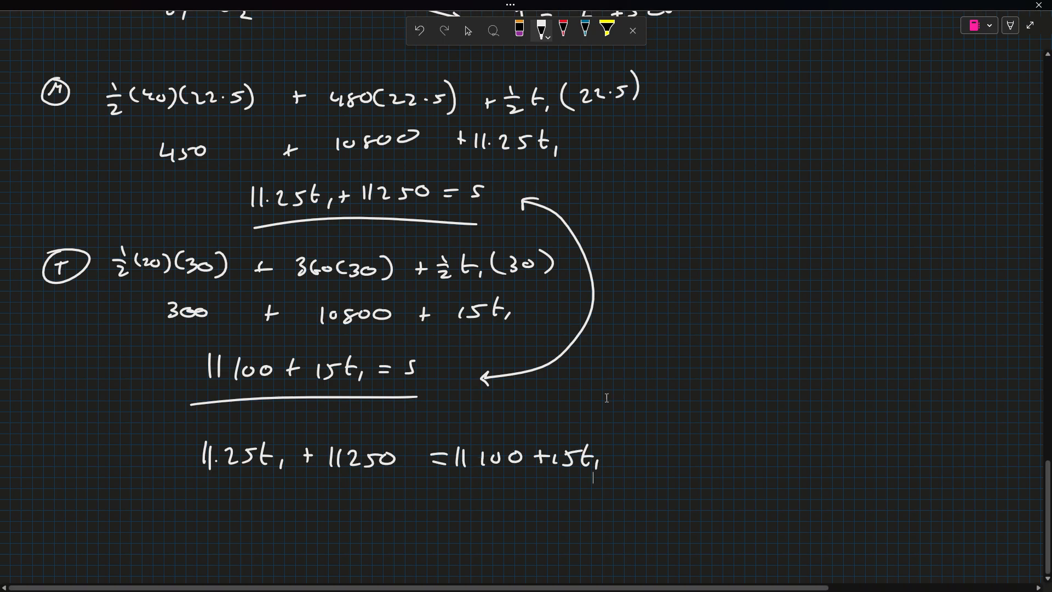
pyautogui.scroll(-5, 600, 394)
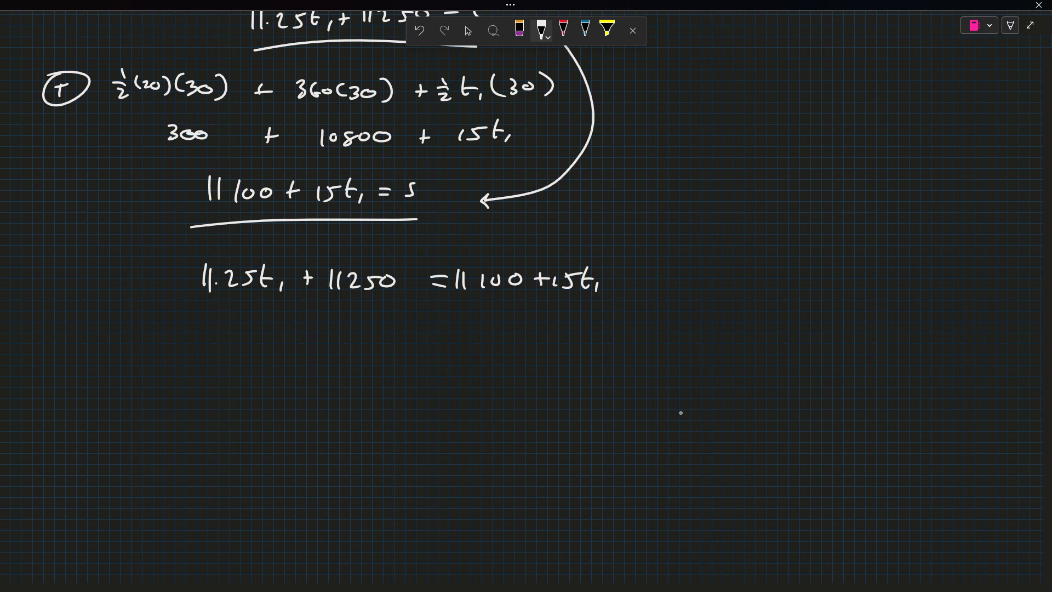
# Step: Simplify the equation to 150 = 3.75t₁
pyautogui.moveTo(290, 327); pyautogui.dragTo(289, 342)
pyautogui.moveTo(300, 327)
pyautogui.mouseDown()
pyautogui.moveTo(299, 342)
pyautogui.moveTo(314, 326)
pyautogui.mouseUp()
pyautogui.moveTo(327, 332); pyautogui.dragTo(384, 329)
pyautogui.moveTo(373, 336); pyautogui.dragTo(383, 336)
pyautogui.moveTo(409, 320)
pyautogui.mouseDown()
pyautogui.moveTo(411, 331)
pyautogui.moveTo(459, 332)
pyautogui.mouseUp()
pyautogui.click(433, 328)
pyautogui.moveTo(464, 321); pyautogui.dragTo(496, 343)
pyautogui.moveTo(322, 375); pyautogui.dragTo(341, 378)
# Step: Write the result t₁ = 40s
pyautogui.moveTo(347, 372)
pyautogui.mouseDown()
pyautogui.moveTo(354, 385)
pyautogui.moveTo(381, 385)
pyautogui.mouseUp()
pyautogui.moveTo(373, 376); pyautogui.dragTo(393, 373)
pyautogui.moveTo(401, 381); pyautogui.dragTo(435, 379)
pyautogui.moveTo(458, 368); pyautogui.dragTo(475, 387)
pyautogui.moveTo(487, 369); pyautogui.dragTo(499, 389)
# Step: Underline t₁ = 40s in red ink, then review the graphs
pyautogui.click(565, 31)
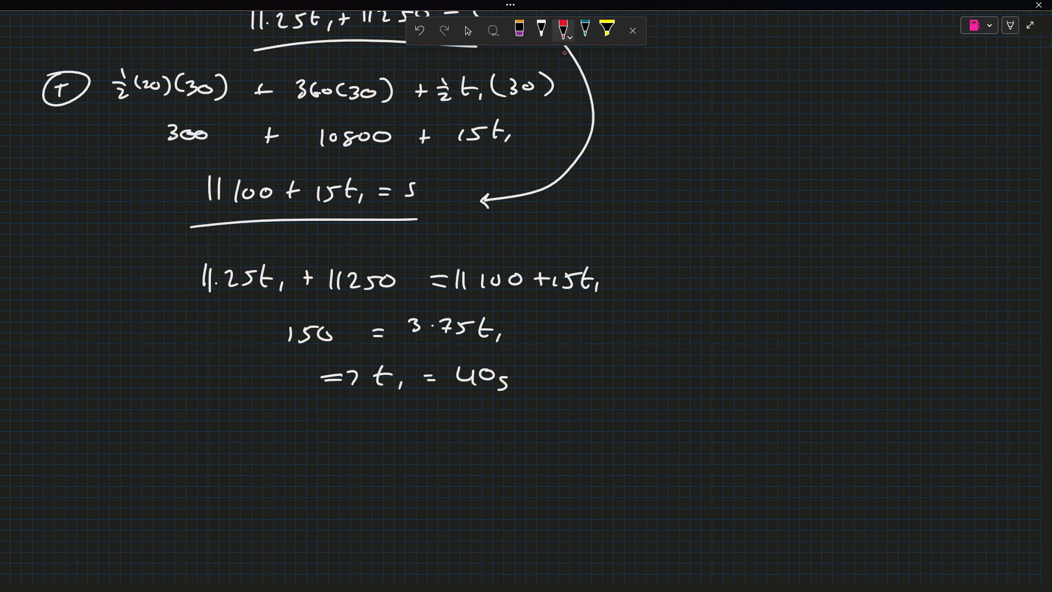
pyautogui.moveTo(376, 395); pyautogui.dragTo(520, 395)
pyautogui.click(469, 31)
pyautogui.scroll(5, 657, 158)
pyautogui.scroll(5, 657, 158)
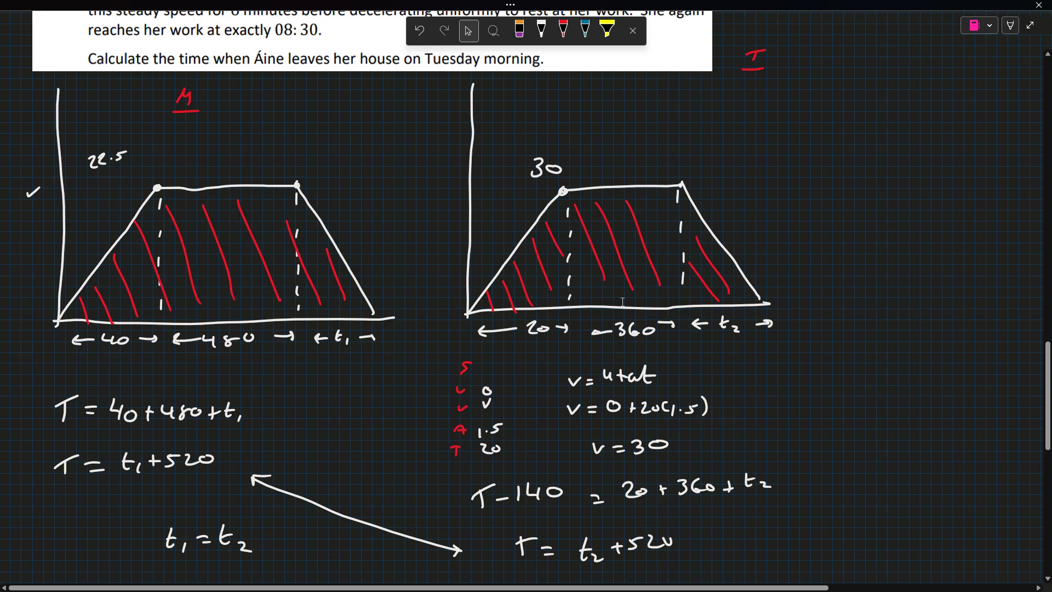
pyautogui.scroll(-10, 586, 318)
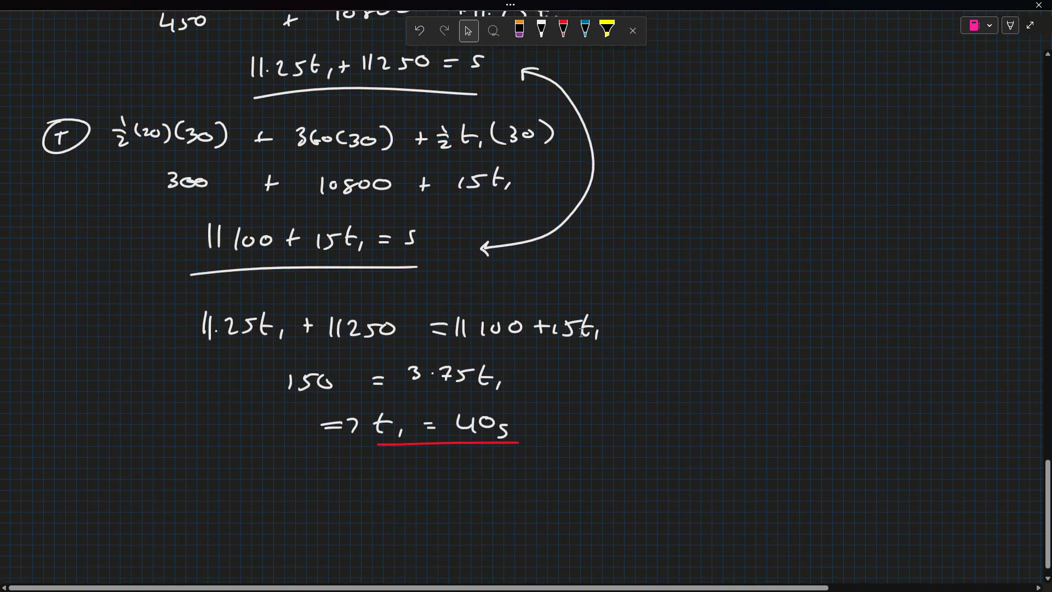
pyautogui.scroll(-1, 583, 333)
# Step: In white ink, write 20 + 360 + 40 = 420s beside 150 = 3.75t₁
pyautogui.click(542, 31)
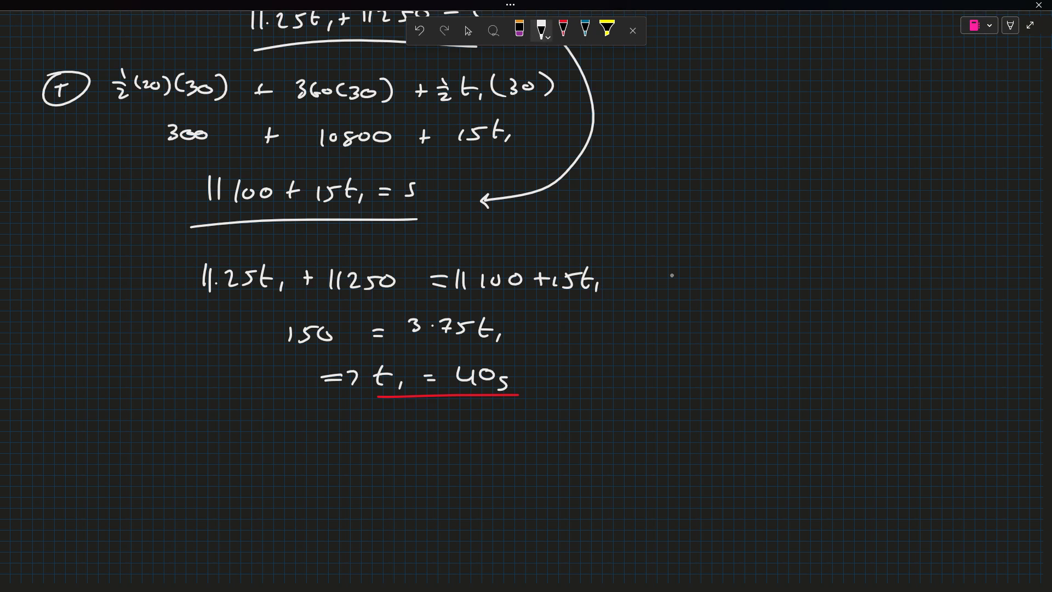
pyautogui.moveTo(638, 319)
pyautogui.mouseDown()
pyautogui.moveTo(651, 331)
pyautogui.moveTo(662, 323)
pyautogui.mouseUp()
pyautogui.moveTo(682, 316)
pyautogui.mouseDown()
pyautogui.moveTo(681, 331)
pyautogui.moveTo(687, 324)
pyautogui.mouseUp()
pyautogui.moveTo(692, 317)
pyautogui.mouseDown()
pyautogui.moveTo(694, 331)
pyautogui.moveTo(711, 328)
pyautogui.mouseUp()
pyautogui.moveTo(732, 320); pyautogui.dragTo(746, 328)
pyautogui.moveTo(740, 324); pyautogui.dragTo(777, 325)
pyautogui.moveTo(792, 314); pyautogui.dragTo(836, 316)
pyautogui.moveTo(826, 323); pyautogui.dragTo(865, 320)
pyautogui.moveTo(859, 317); pyautogui.dragTo(858, 324)
pyautogui.moveTo(872, 311); pyautogui.dragTo(883, 322)
pyautogui.moveTo(892, 317); pyautogui.dragTo(897, 325)
# Step: Convert the total to = 7mins below, then scroll to reread the question
pyautogui.moveTo(832, 346); pyautogui.dragTo(843, 346)
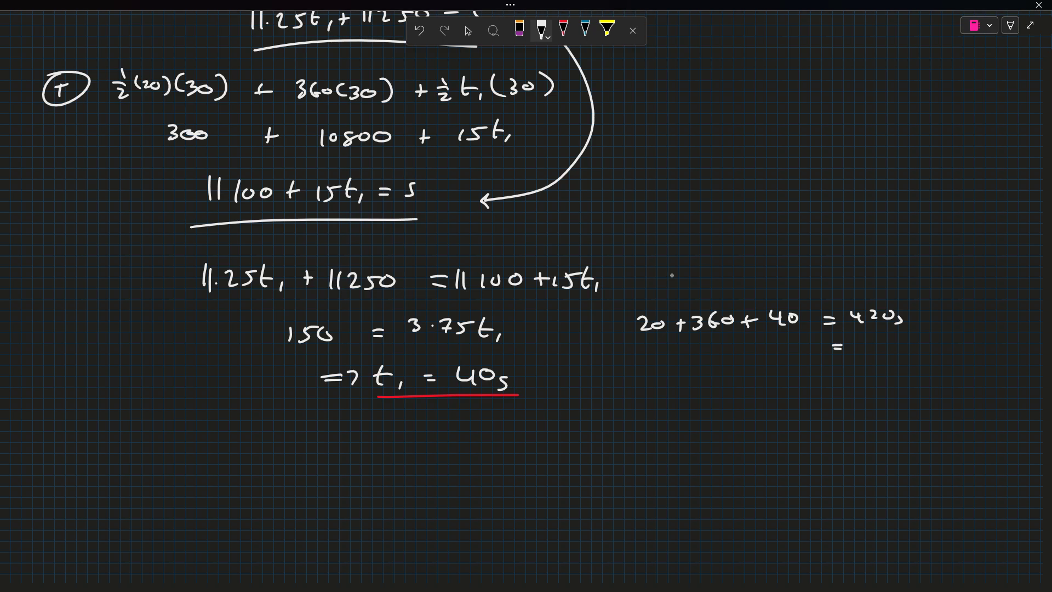
pyautogui.moveTo(862, 341)
pyautogui.mouseDown()
pyautogui.moveTo(866, 355)
pyautogui.moveTo(907, 349)
pyautogui.mouseUp()
pyautogui.moveTo(910, 346); pyautogui.dragTo(919, 355)
pyautogui.click(468, 30)
pyautogui.scroll(15, 435, 219)
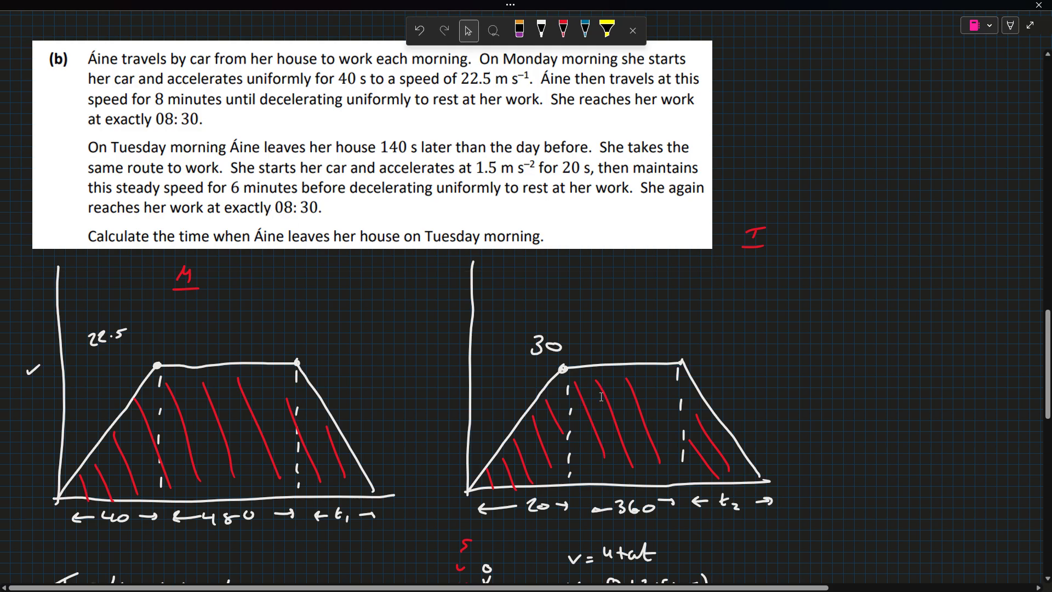
pyautogui.scroll(-10, 603, 392)
pyautogui.scroll(-15, 579, 386)
pyautogui.scroll(4, 575, 384)
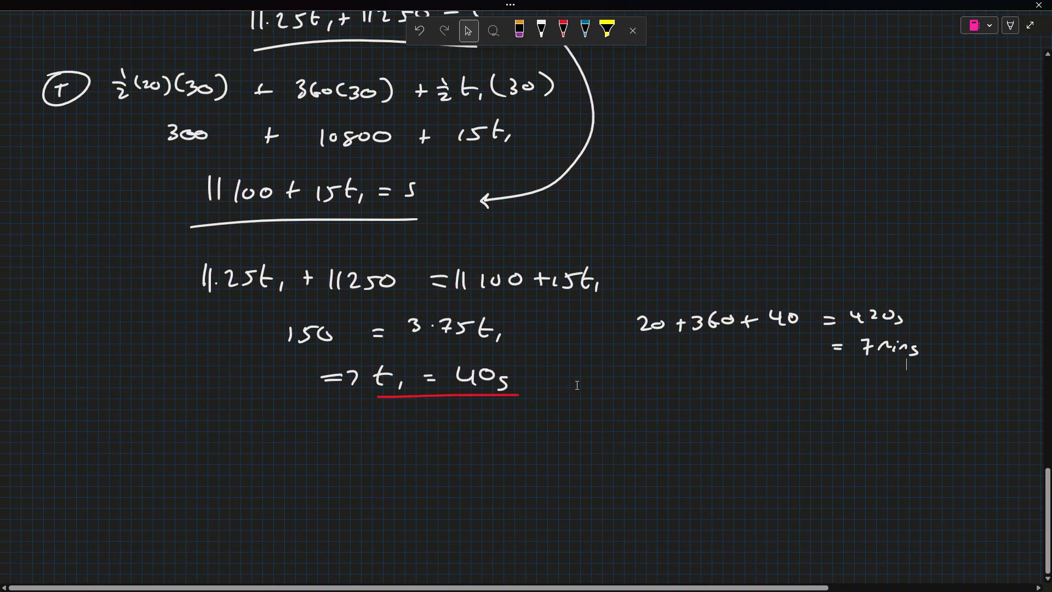
# Step: Handwrite the departure time answer as 8:23 Tuesday
pyautogui.hotkey('ctrl', 'shift', 'p')
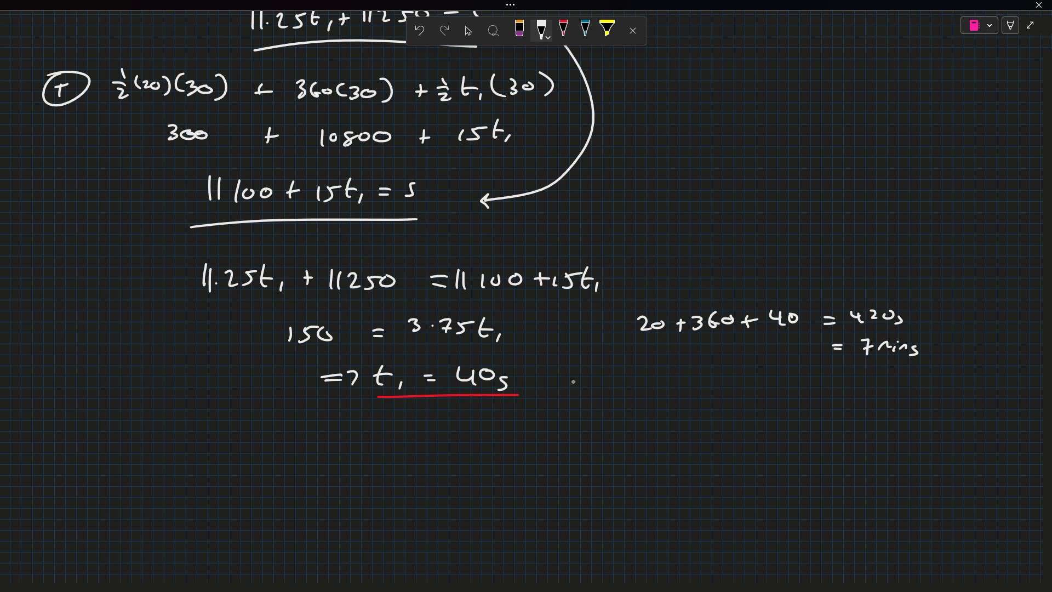
pyautogui.moveTo(622, 401)
pyautogui.mouseDown()
pyautogui.moveTo(611, 418)
pyautogui.moveTo(684, 417)
pyautogui.moveTo(688, 405)
pyautogui.mouseUp()
pyautogui.moveTo(700, 396)
pyautogui.mouseDown()
pyautogui.moveTo(697, 418)
pyautogui.moveTo(708, 405)
pyautogui.mouseUp()
pyautogui.moveTo(736, 403)
pyautogui.mouseDown()
pyautogui.moveTo(726, 412)
pyautogui.moveTo(749, 408)
pyautogui.mouseUp()
pyautogui.moveTo(738, 404)
pyautogui.mouseDown()
pyautogui.moveTo(806, 397)
pyautogui.moveTo(844, 413)
pyautogui.mouseUp()
pyautogui.click(820, 403)
pyautogui.click(819, 410)
pyautogui.moveTo(850, 400)
pyautogui.mouseDown()
pyautogui.moveTo(851, 415)
pyautogui.moveTo(898, 396)
pyautogui.mouseUp()
pyautogui.moveTo(888, 399)
pyautogui.mouseDown()
pyautogui.moveTo(889, 412)
pyautogui.moveTo(928, 408)
pyautogui.mouseUp()
pyautogui.moveTo(938, 396)
pyautogui.mouseDown()
pyautogui.moveTo(941, 409)
pyautogui.moveTo(955, 404)
pyautogui.mouseUp()
pyautogui.moveTo(959, 397); pyautogui.dragTo(974, 410)
# Step: Underline 8:23 Tuesday in red ink
pyautogui.click(563, 28)
pyautogui.moveTo(789, 432); pyautogui.dragTo(964, 425)
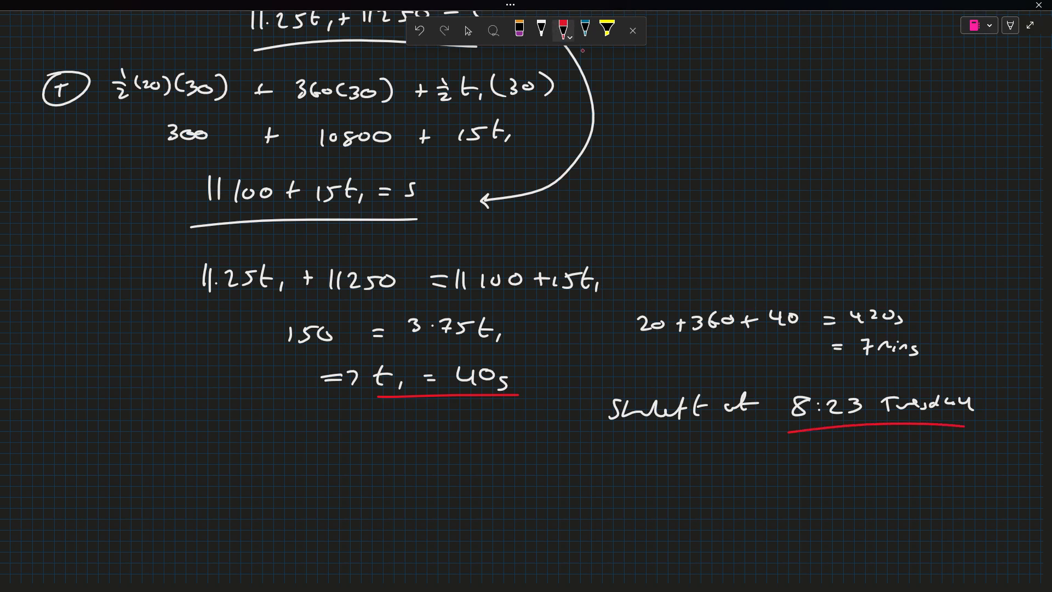
pyautogui.click(468, 31)
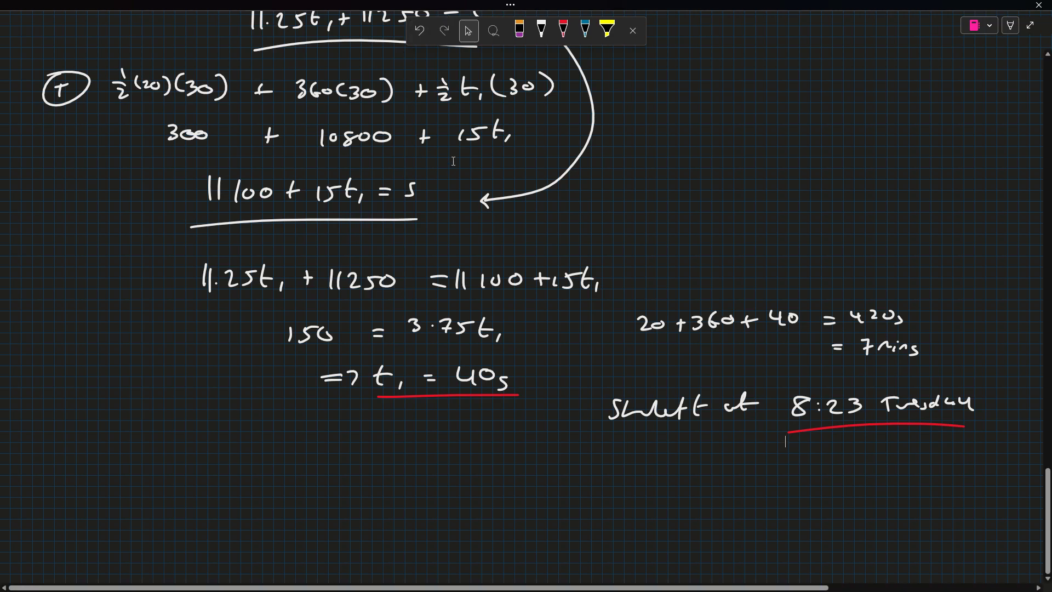